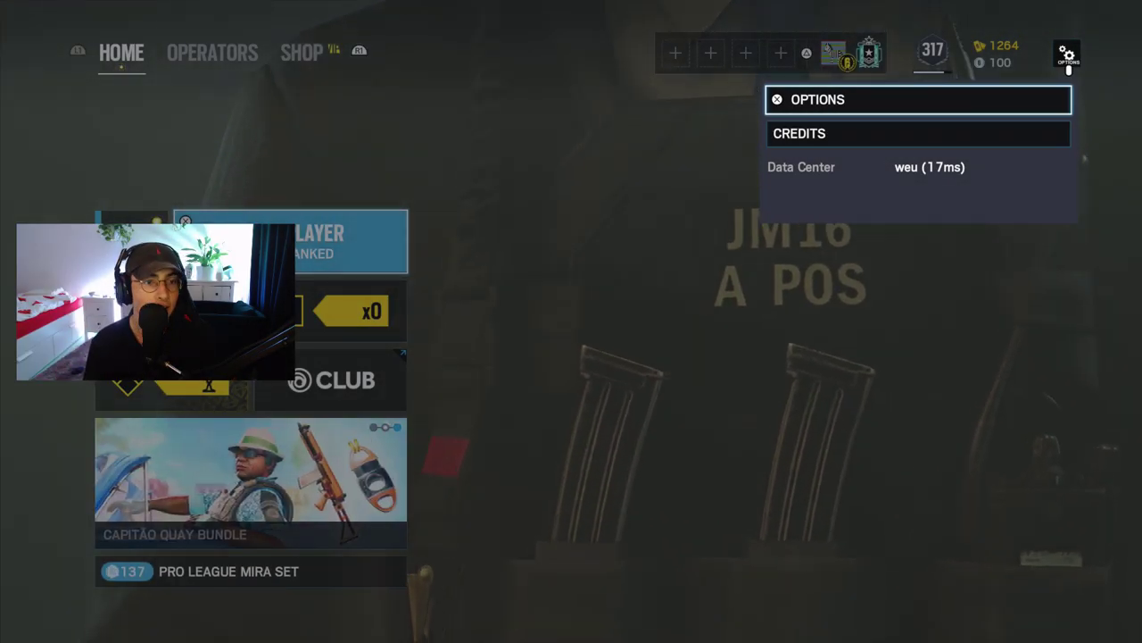
- Open the game options and bring up the matchmaking preferences
key("Return")
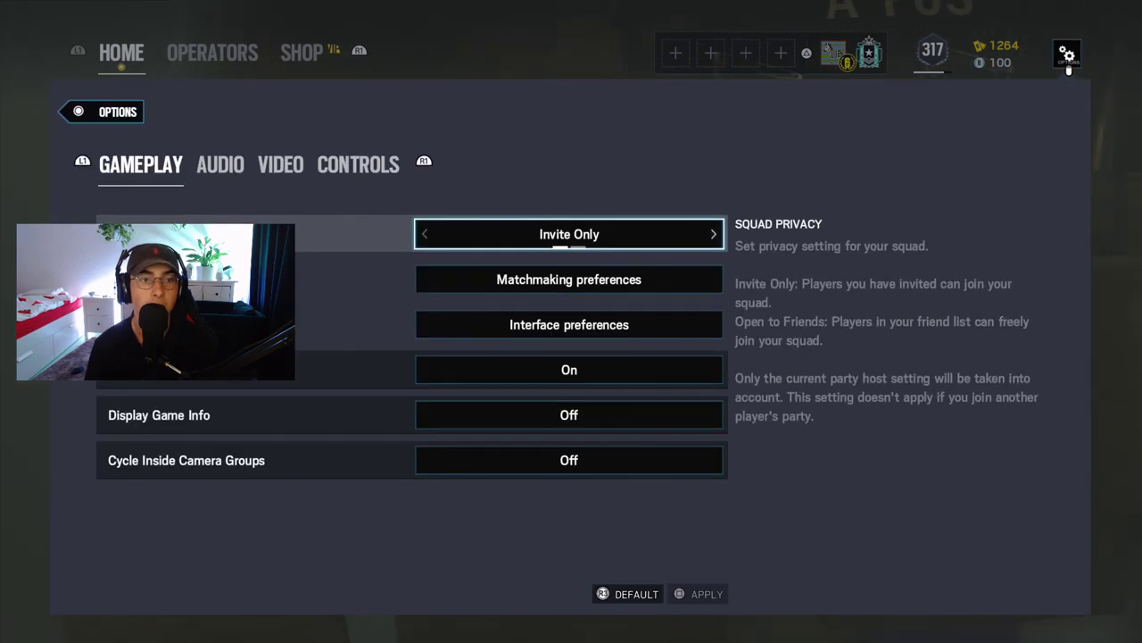
key("Down")
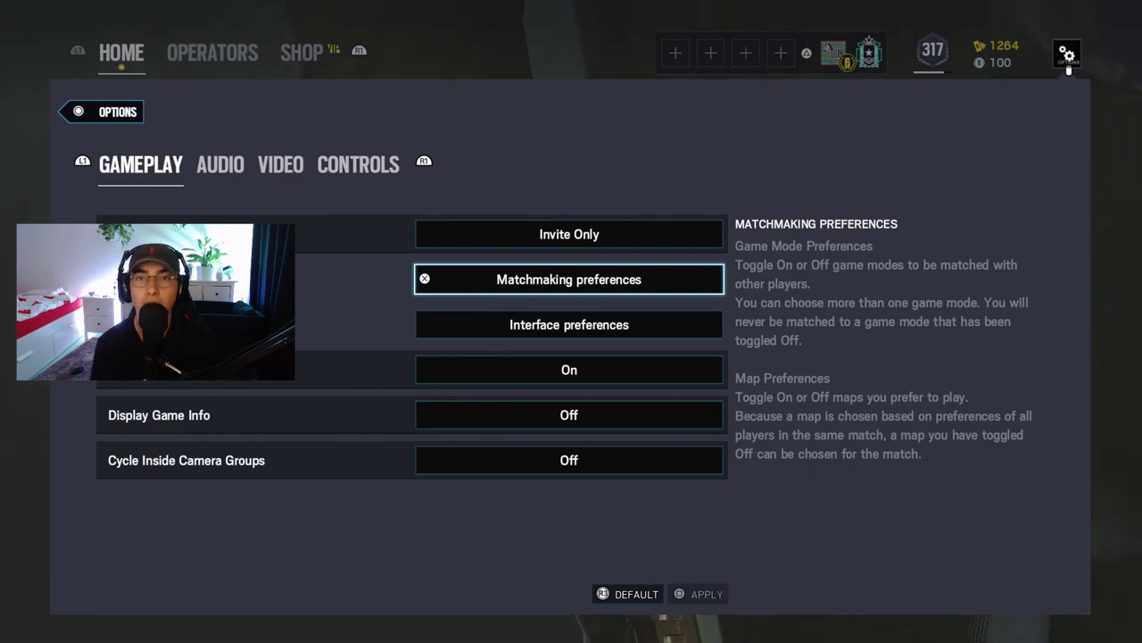
key("Down")
key("Up")
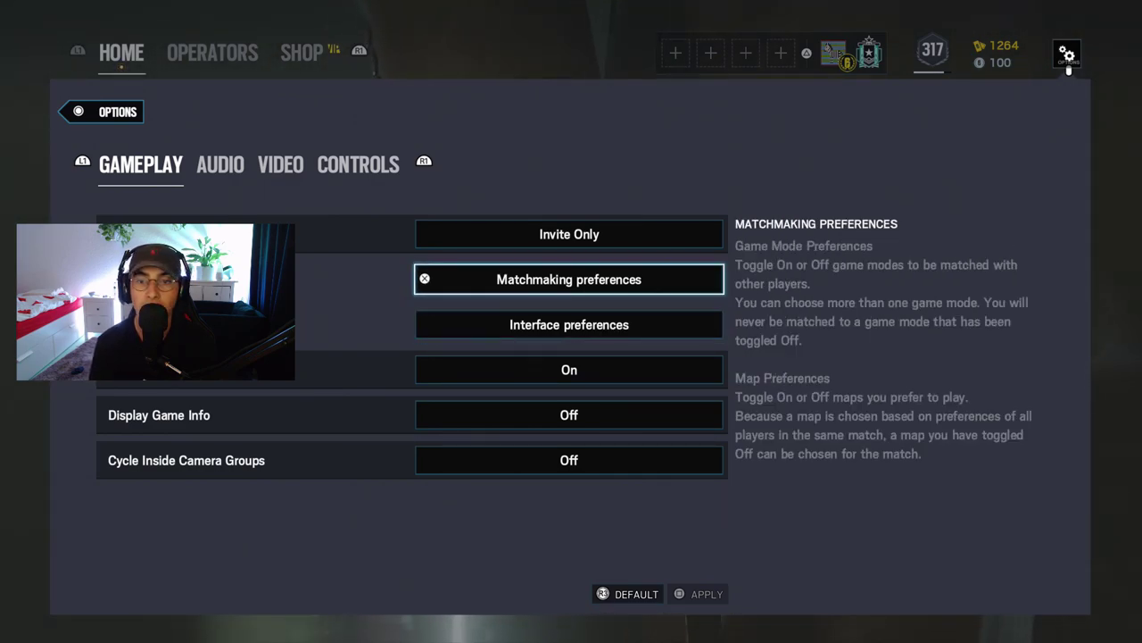
key("Return")
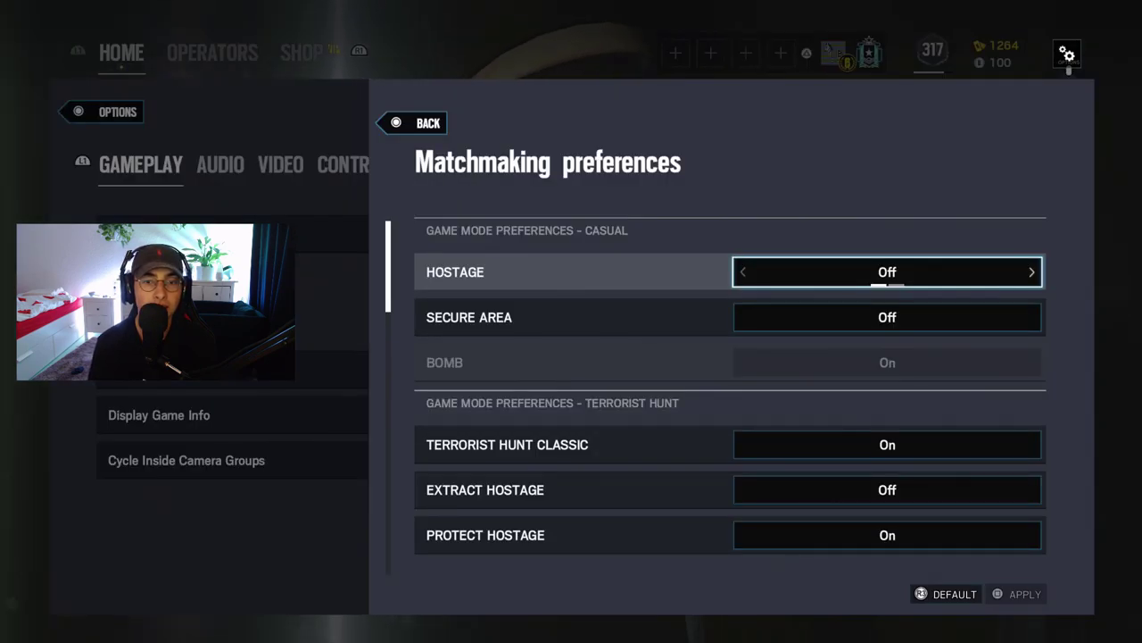
- Examine the casual game mode preferences for Hostage, Secure Area and Bomb
key("Down")
key("Down")
key("Down")
key("Up")
key("Up")
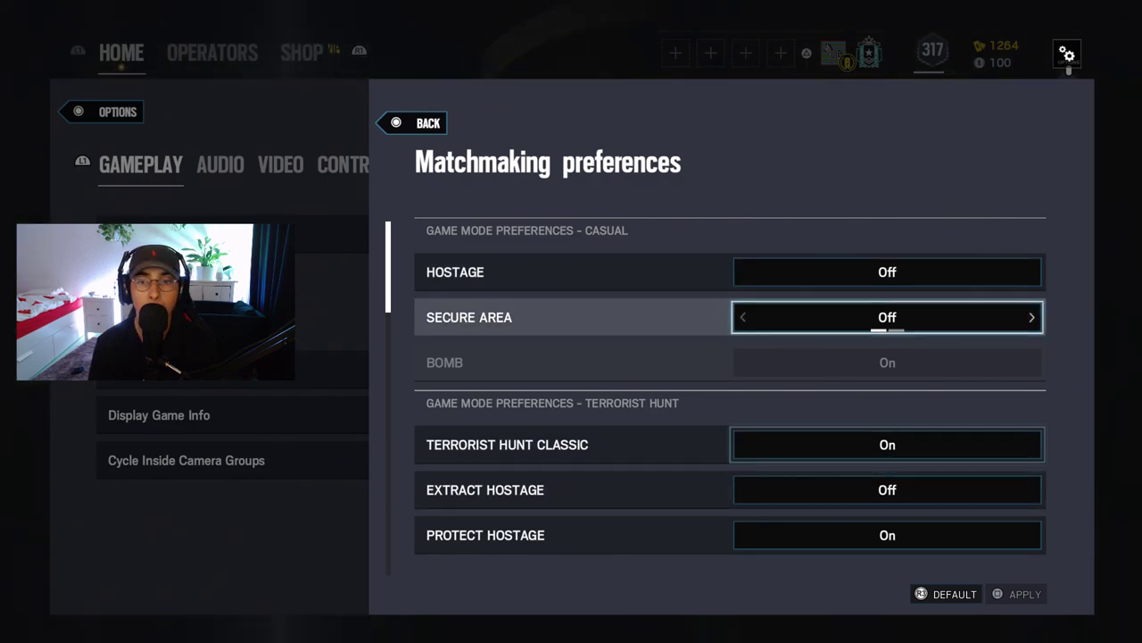
key("Up")
key("Down")
key("Down")
key("Up")
key("Down")
key("Down")
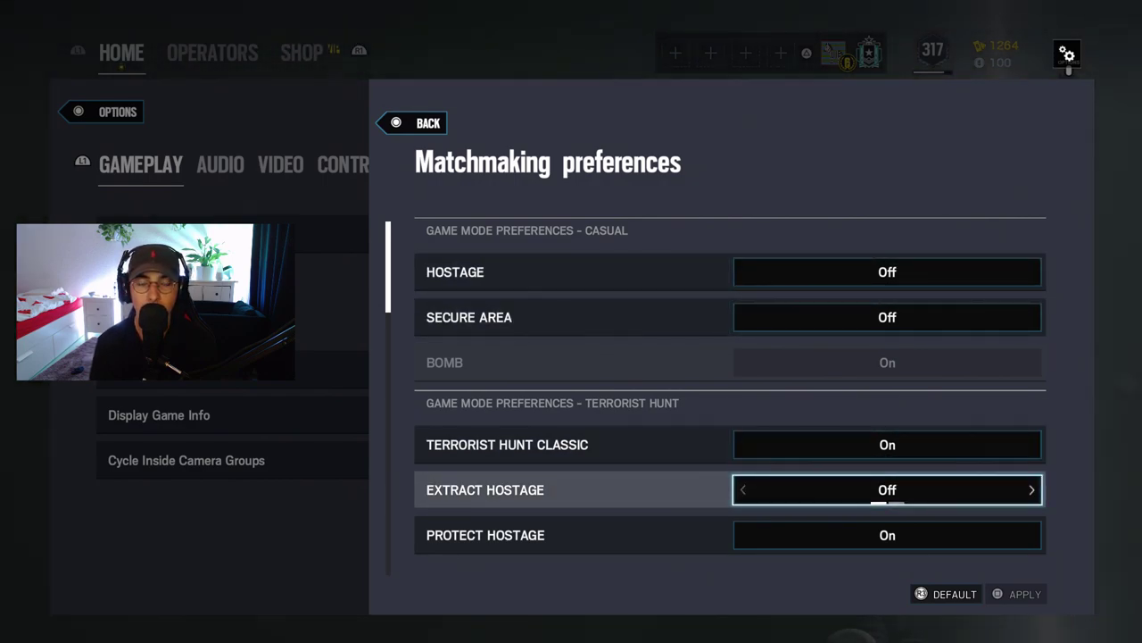
- Examine the Terrorist Hunt game mode preferences, from Terrorist Hunt Classic to Disarm Bomb
key("Down")
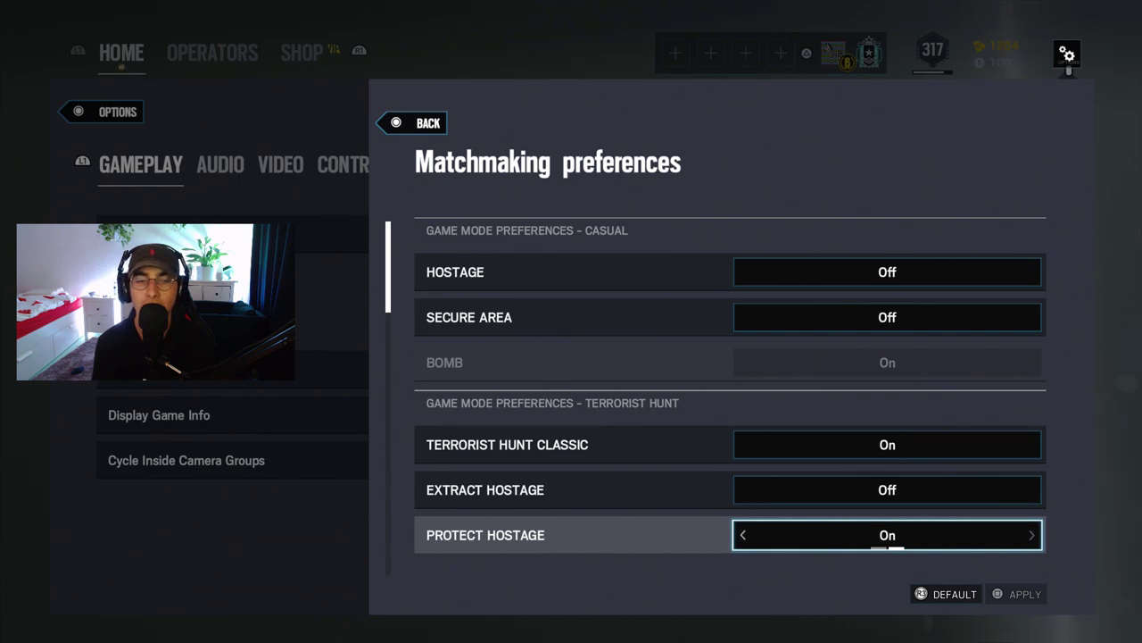
key("Down")
key("Up")
key("Up")
key("Up")
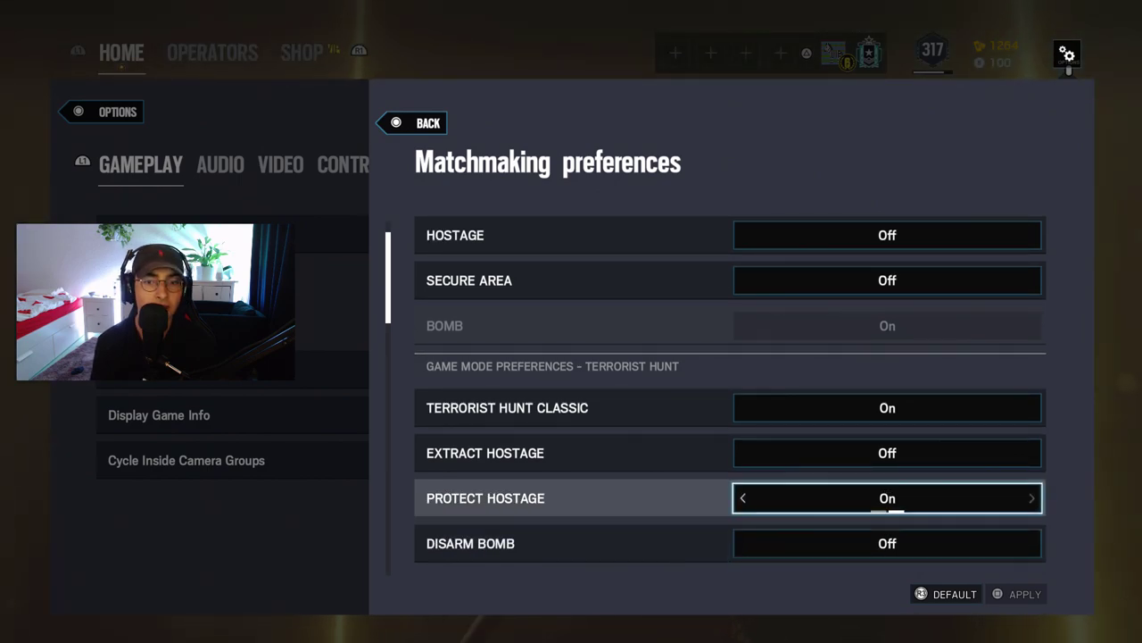
key("Down")
key("Down")
key("Up")
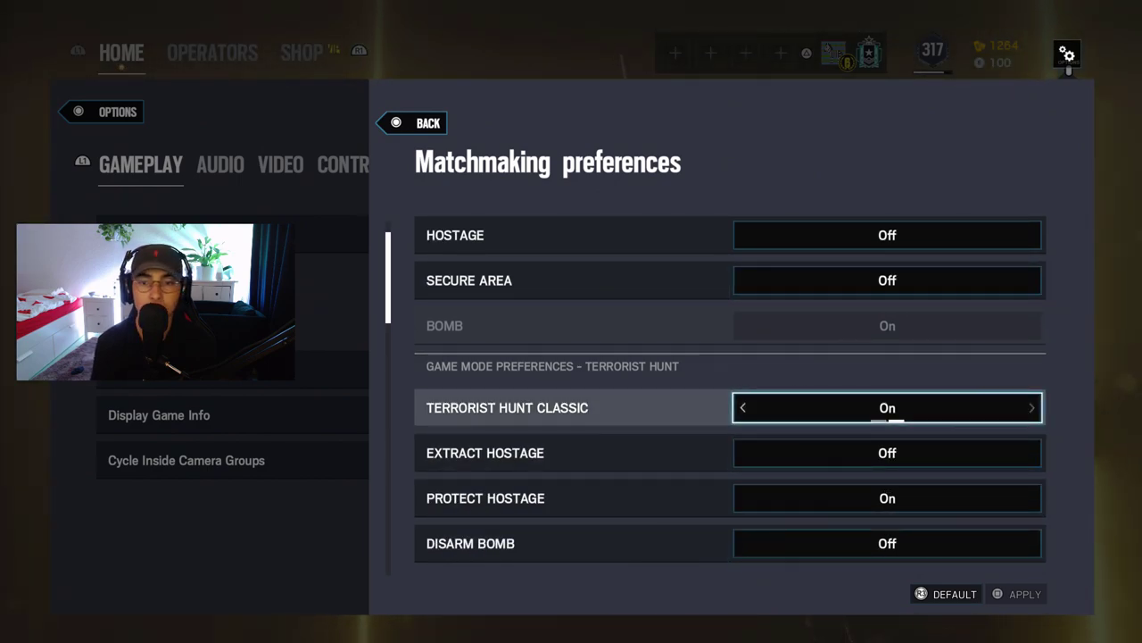
key("Down")
key("Down")
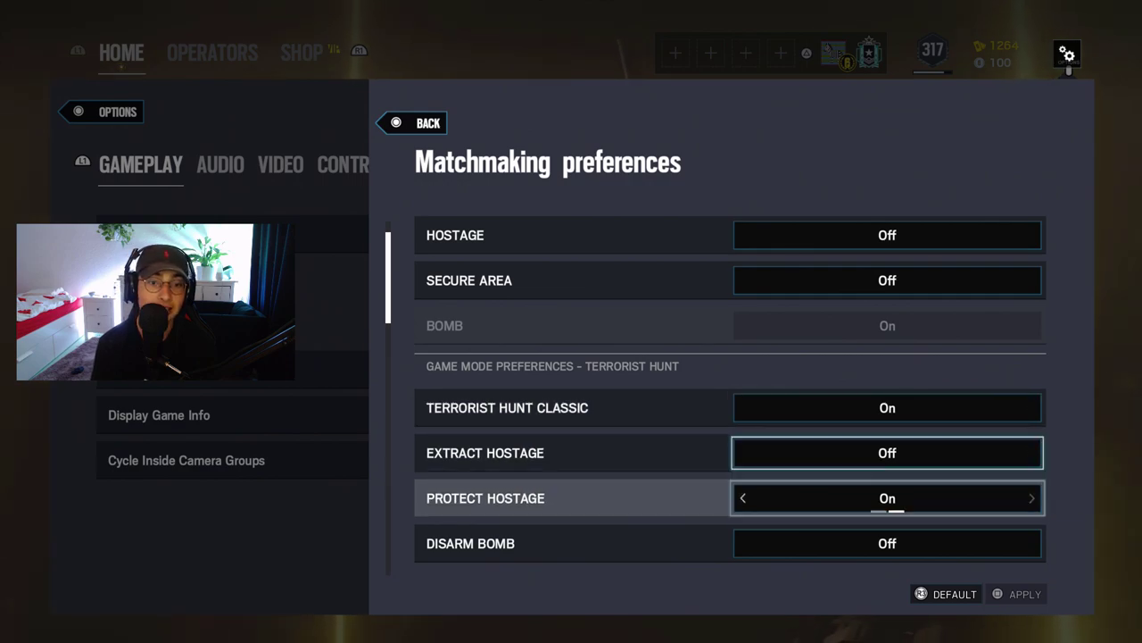
- Look through the Terrorist Hunt map preferences down to Consulate and return to the gameplay options
key("Down")
key("Down")
key("Down")
key("Down")
key("Down")
key("Down")
key("Down")
key("Down")
key("Down")
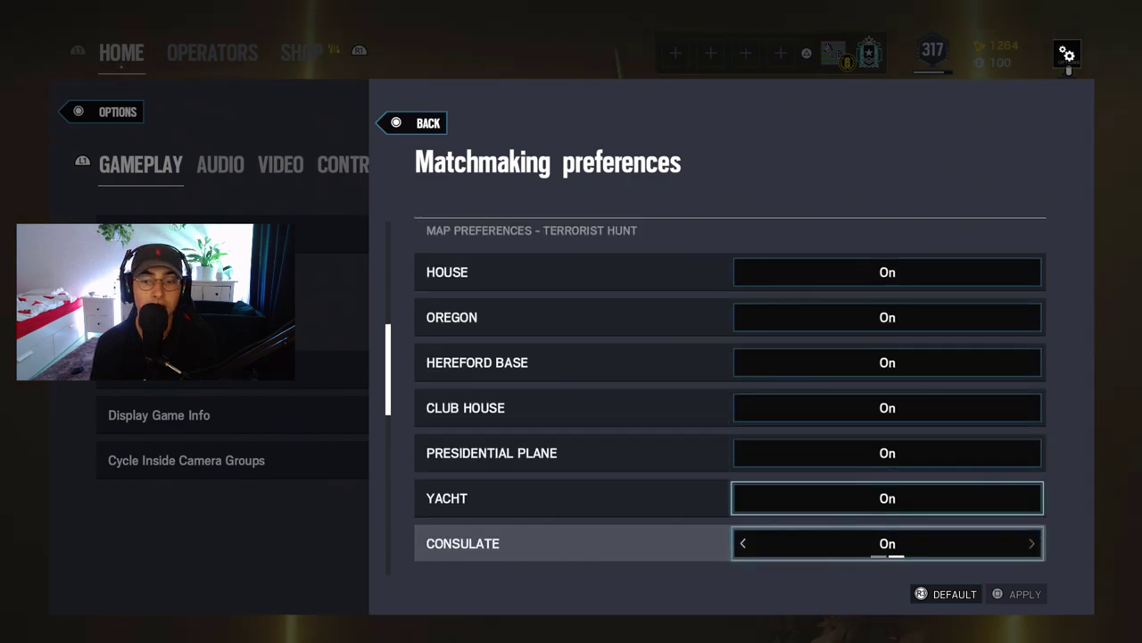
key("Escape")
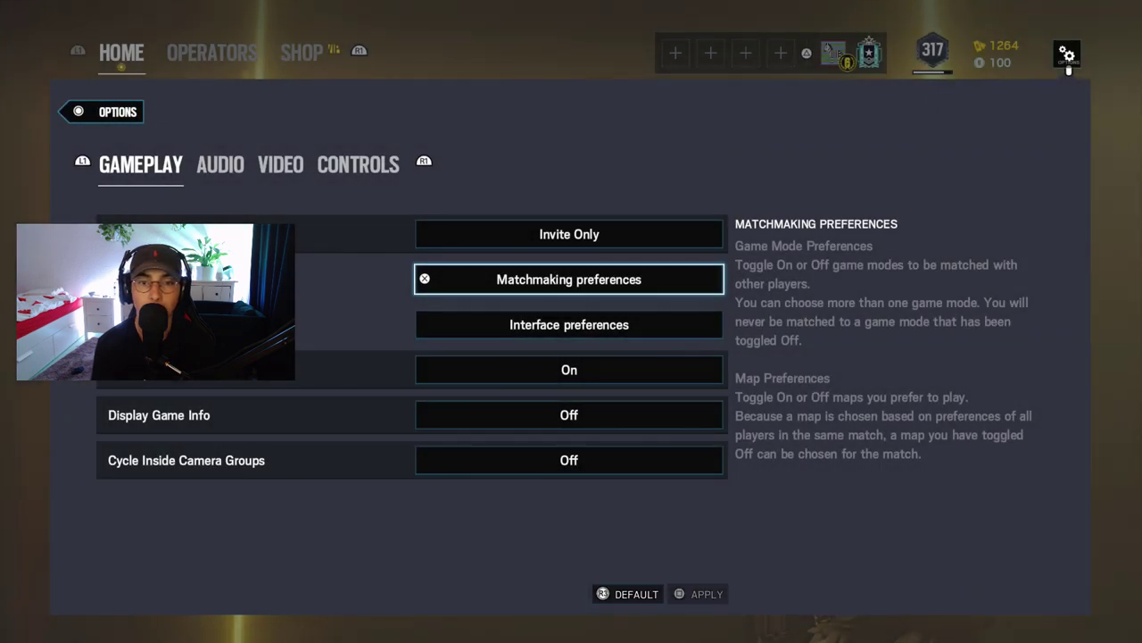
- Review the remaining gameplay options, including interface preferences, Ping, Display Game Info and Cycle Inside Camera Groups
key("Down")
key("Up")
key("Down")
key("Down")
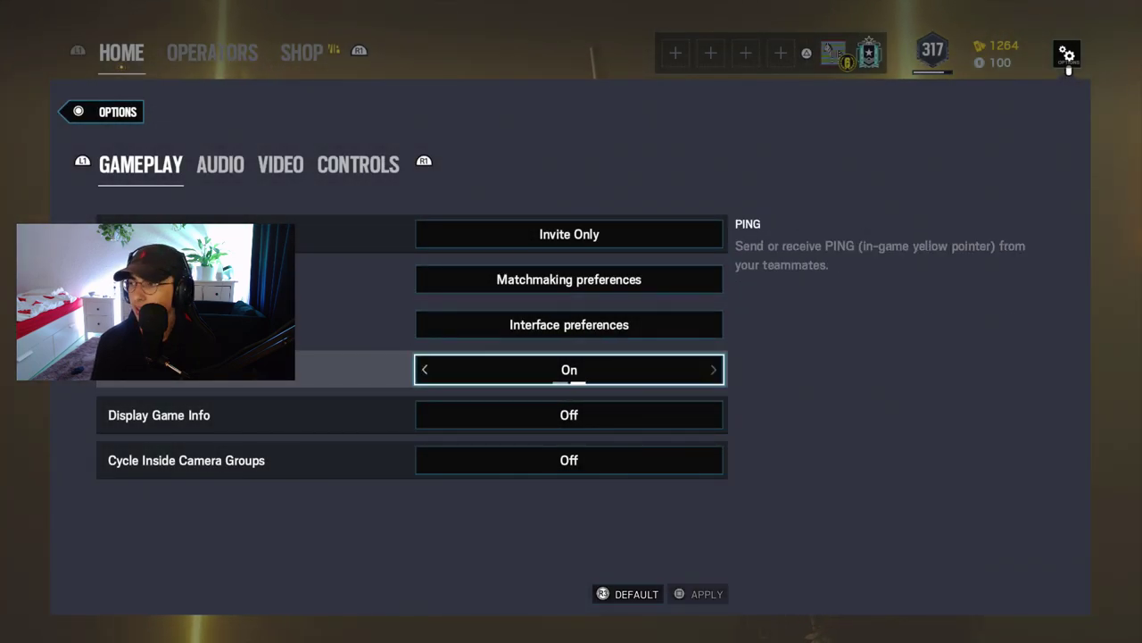
key("Down")
key("Down")
key("Up")
key("Up")
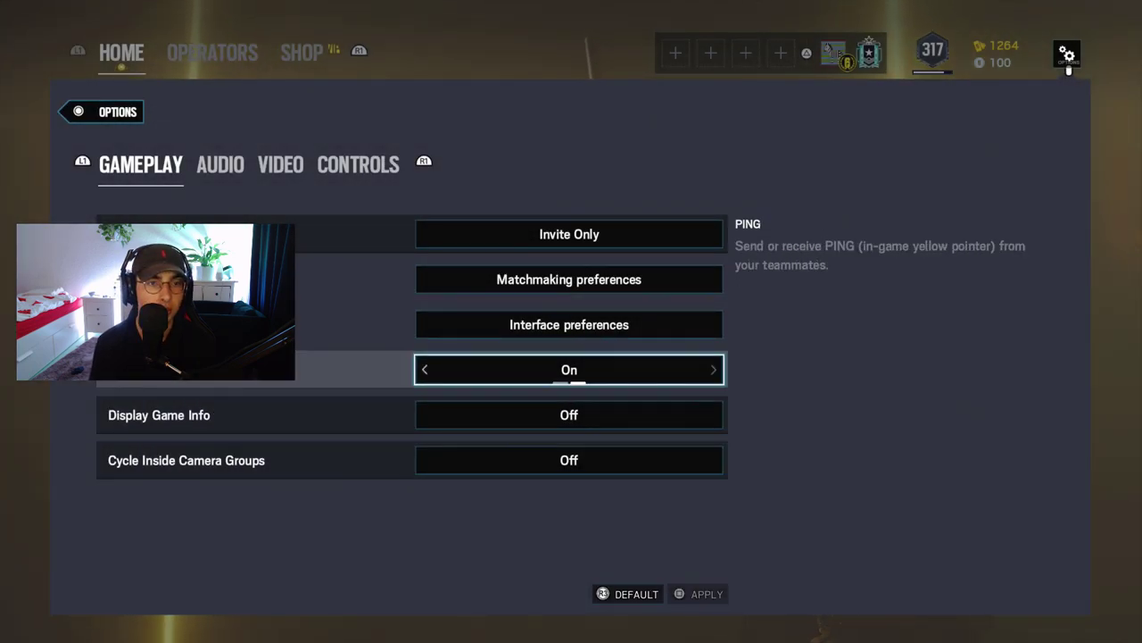
- Open the audio options and review the language and volume settings down to Dynamic Range
key("e")
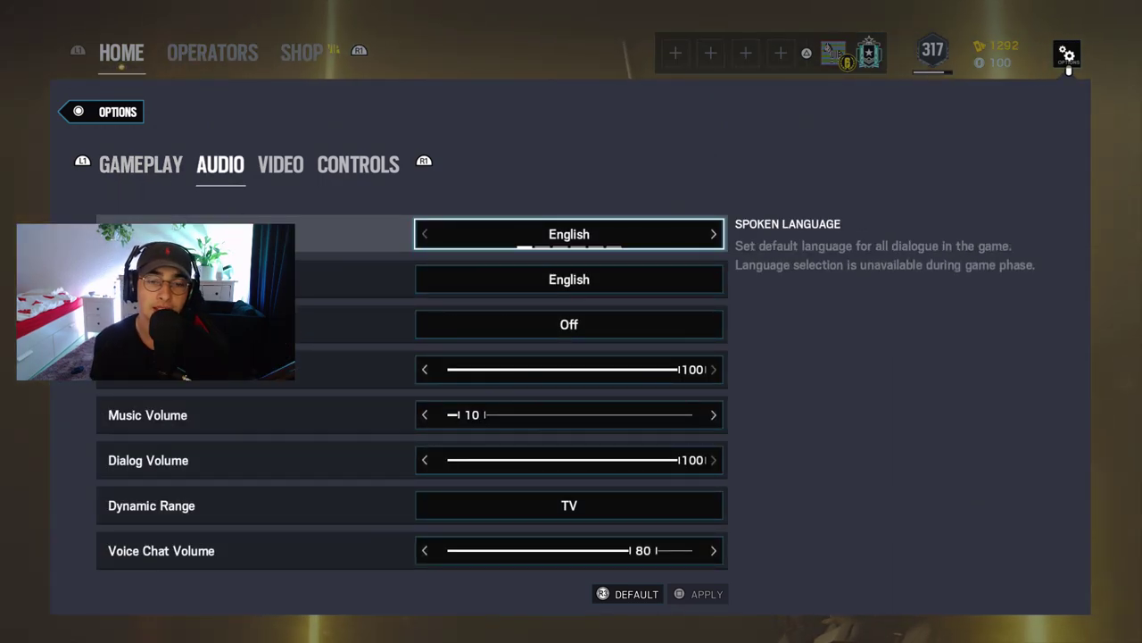
key("Down")
key("Down")
key("Down")
key("Down")
key("Down")
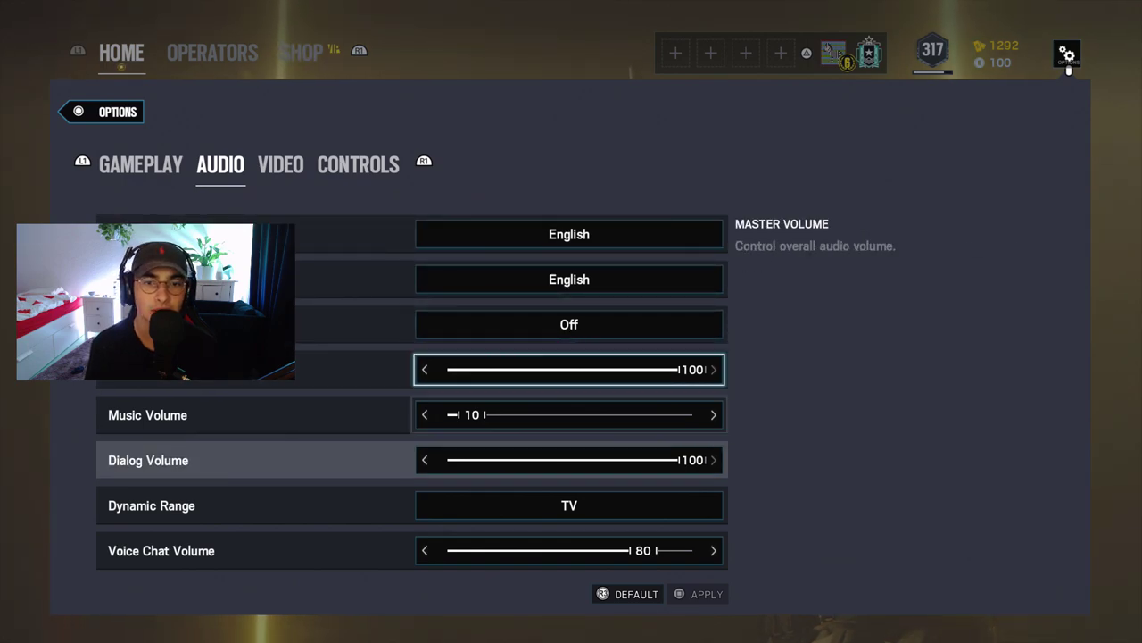
key("Down")
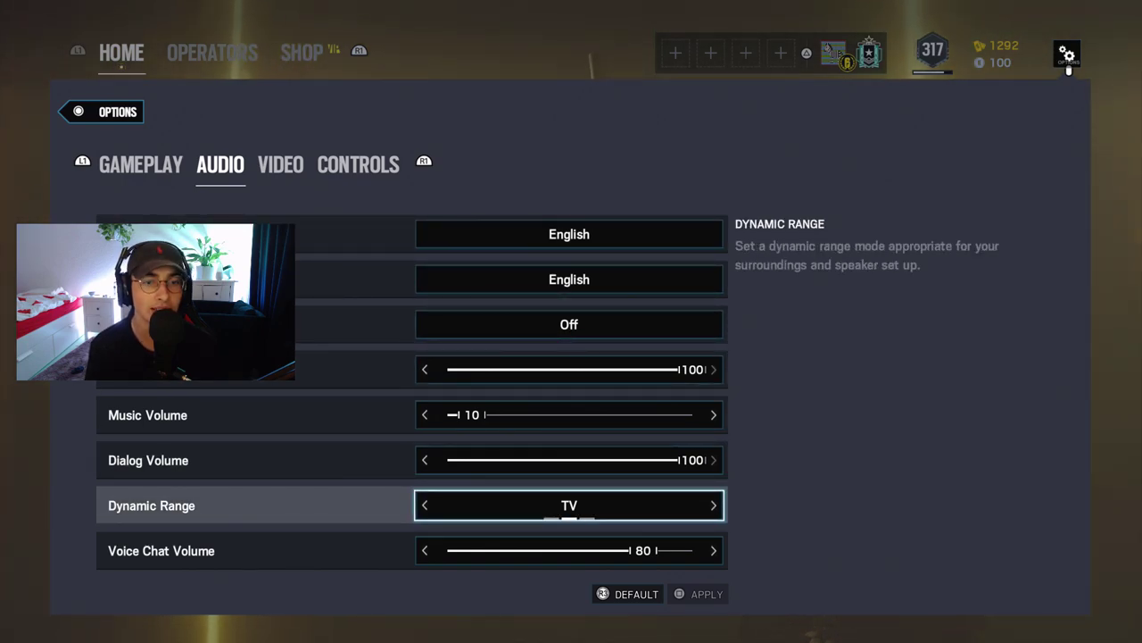
- Try the Night Mode and Hi-Fi options for Dynamic Range and set it back to TV
key("Right")
key("Right")
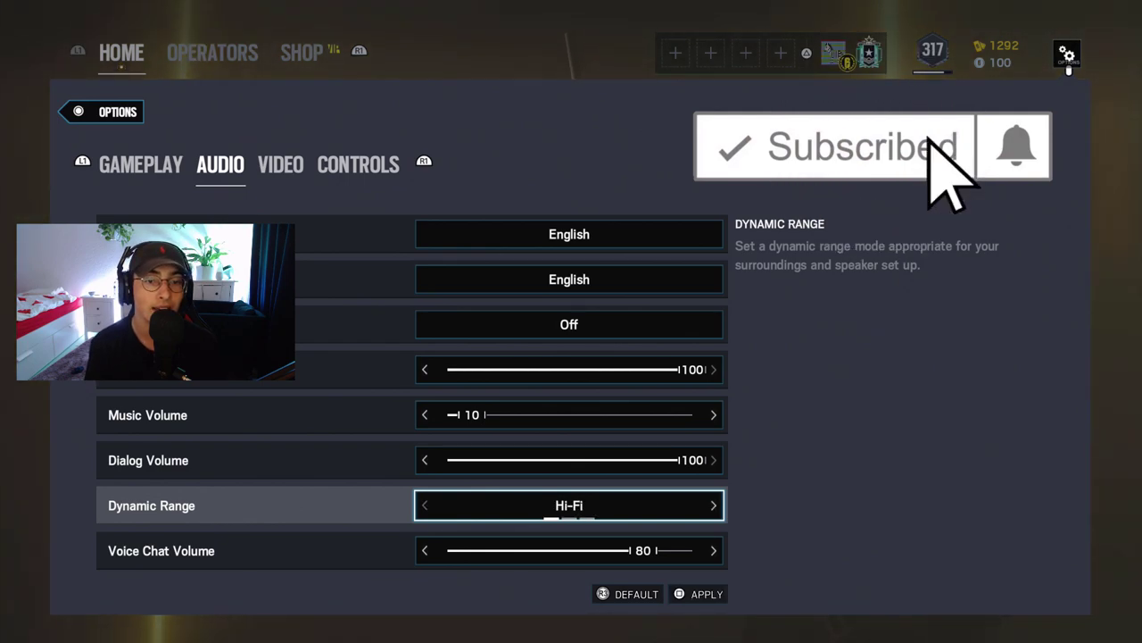
key("Left")
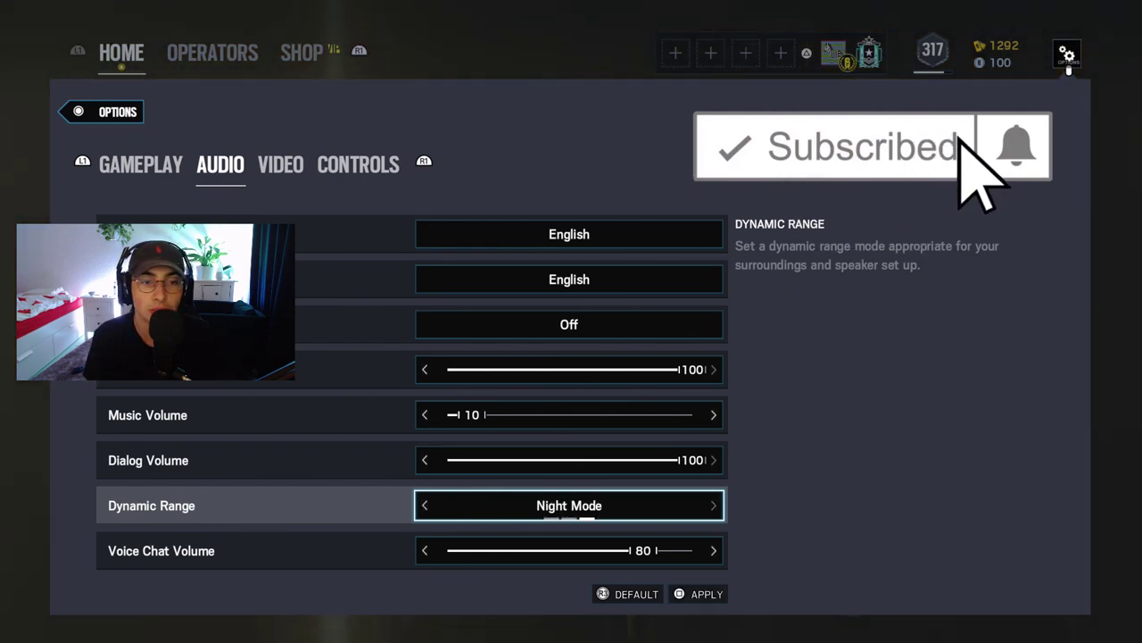
key("Right")
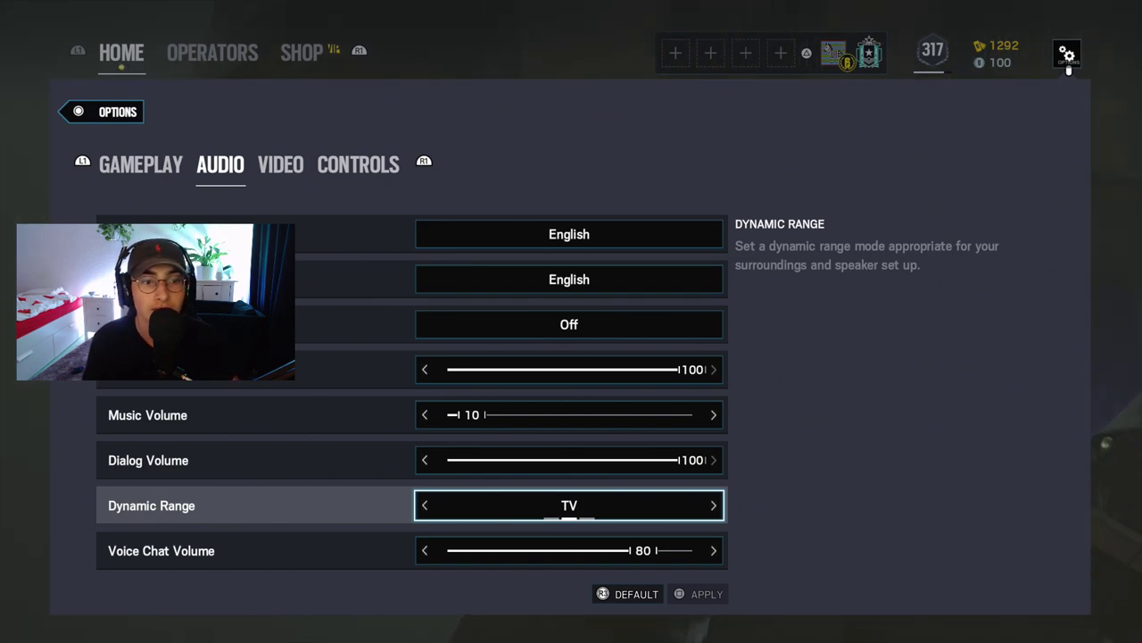
- Open the video options, try a brightness of 53, and restore the brightness to 50
key("e")
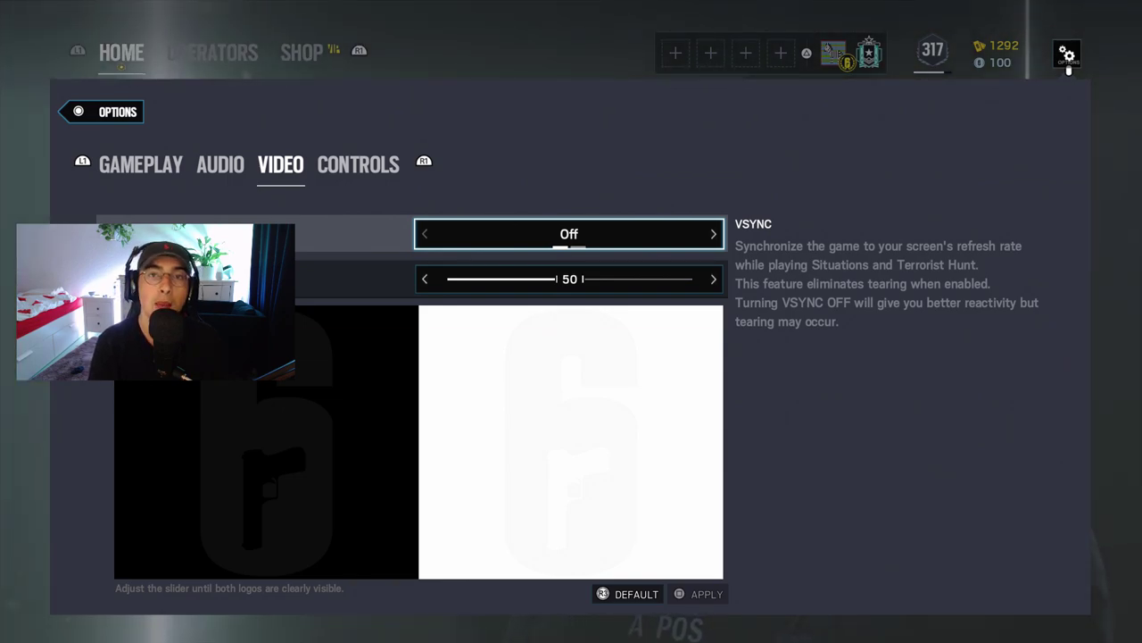
key("Down")
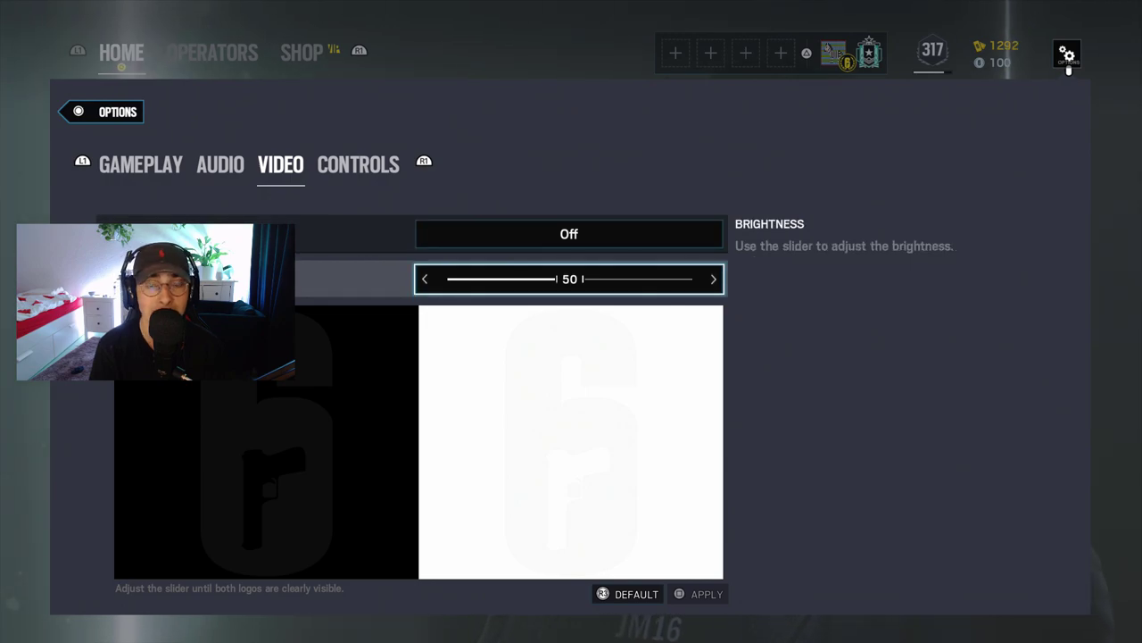
key("Right")
key("Right")
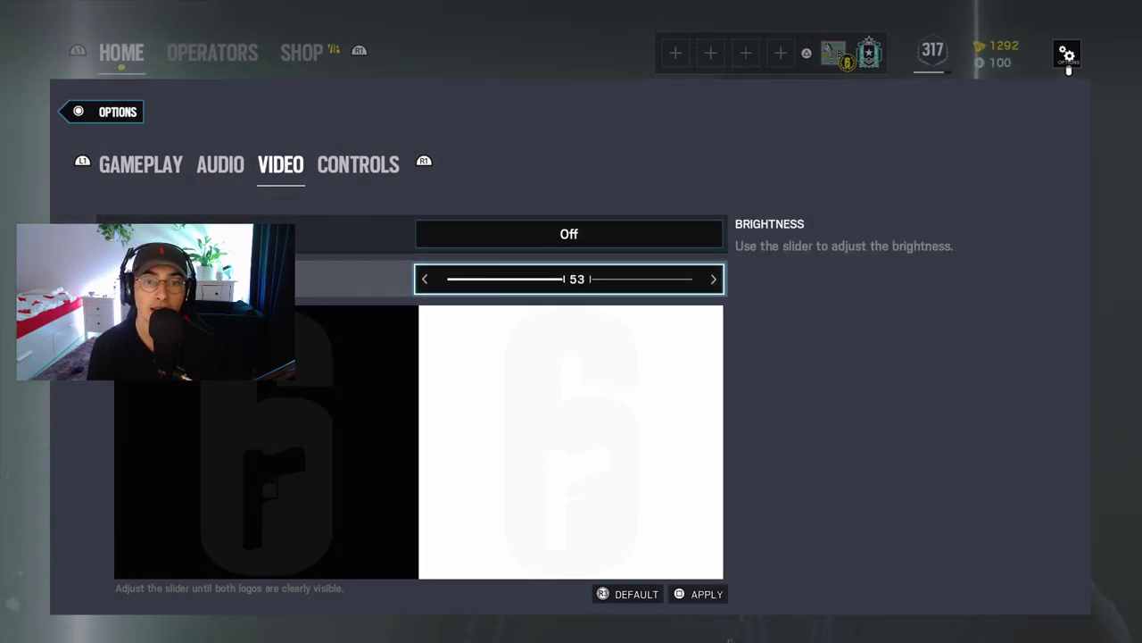
key("Left")
key("Left")
key("Left")
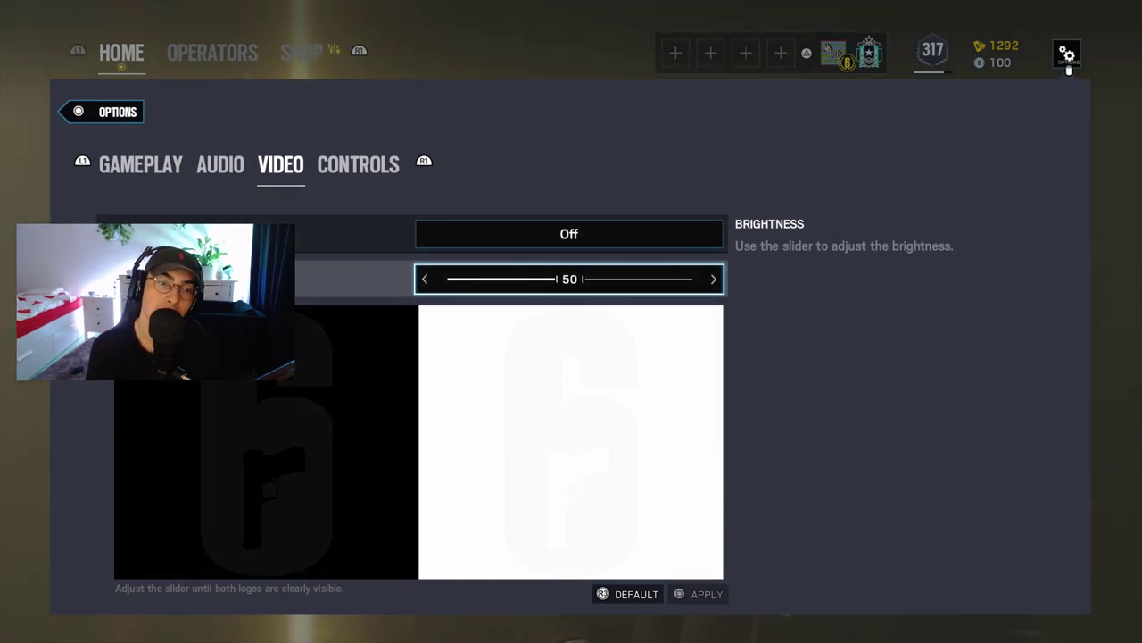
- Open the controls options and check the settings from Aim Down Sights up to the stick dead zones
key("e")
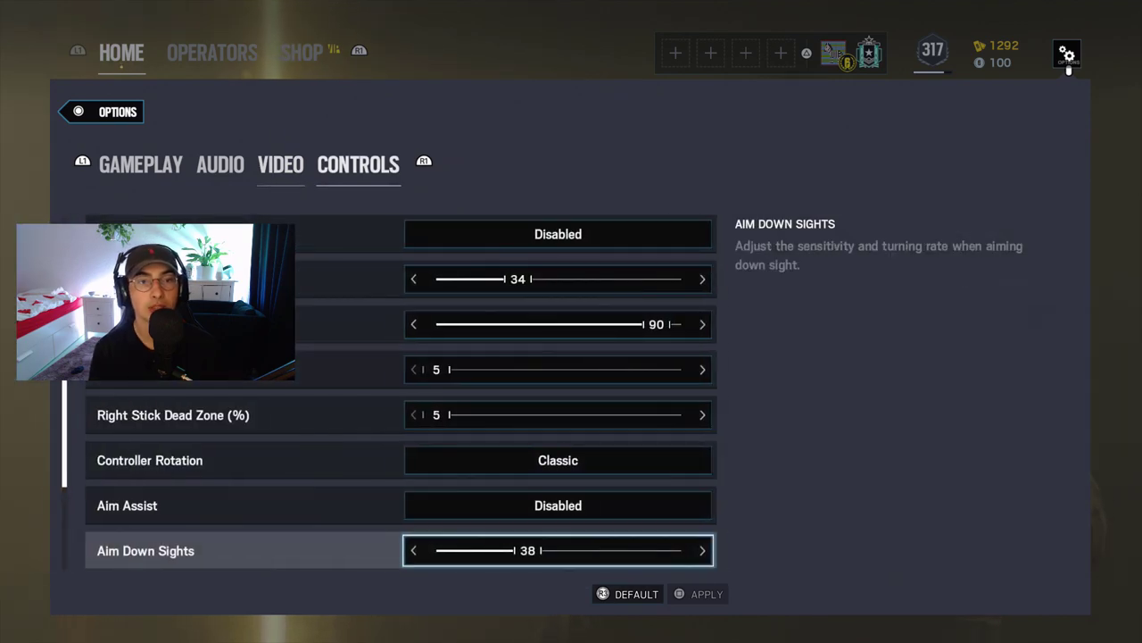
key("Right")
key("Left")
key("Up")
key("Up")
key("Up")
key("Up")
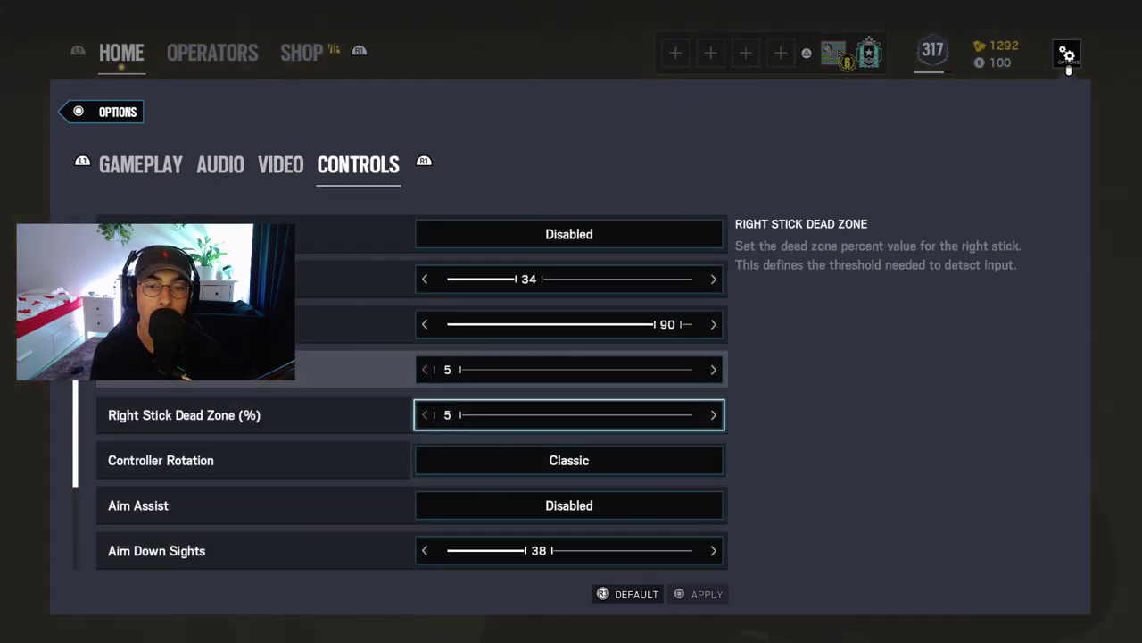
- Look through the whole list of controller settings, from the inversion options down to Gadget Deployment
key("Down")
key("Down")
key("Down")
key("Down")
key("Down")
key("Up")
key("Up")
key("Up")
key("Up")
key("Up")
key("Up")
key("Up")
key("Up")
key("Up")
key("Down")
key("Down")
key("Down")
key("Down")
key("Down")
key("Down")
key("Down")
key("Down")
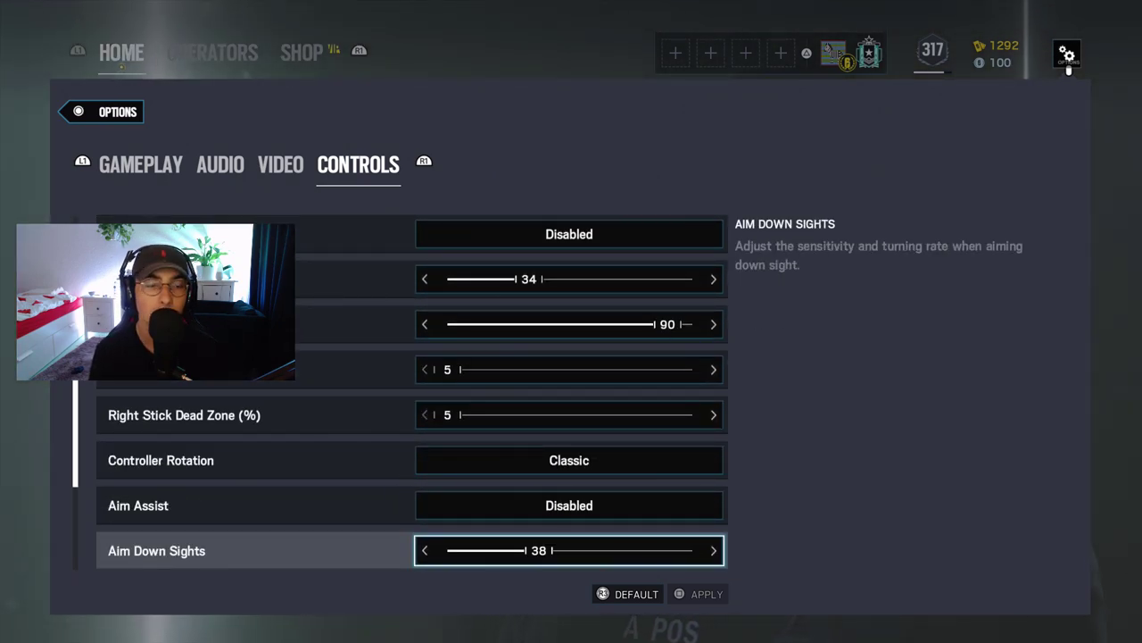
key("Down")
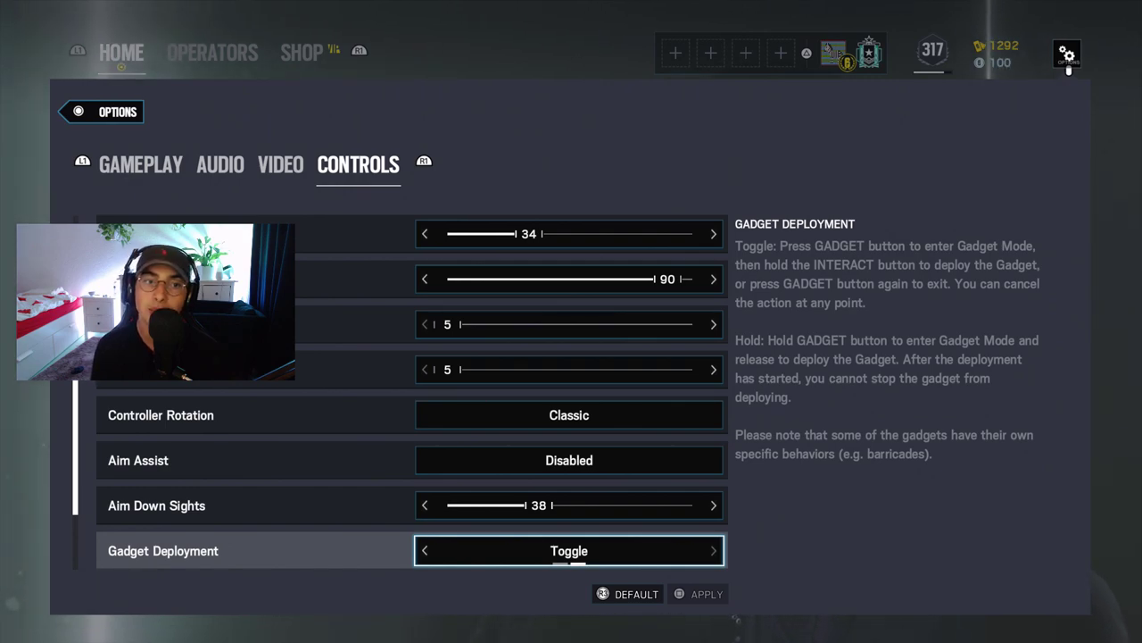
- Return to the start of the controller settings and examine Look Inversion and Vertical Sensitivity
key("Up")
key("Up")
key("Up")
key("Up")
key("Up")
key("Up")
key("Up")
key("Up")
key("Up")
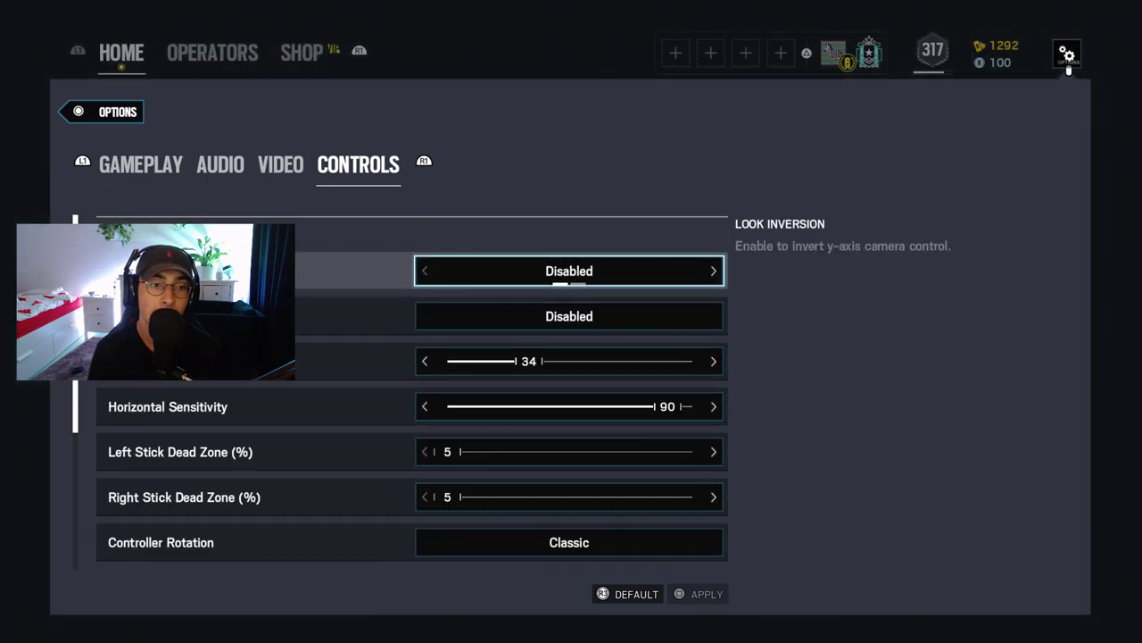
key("Down")
key("Down")
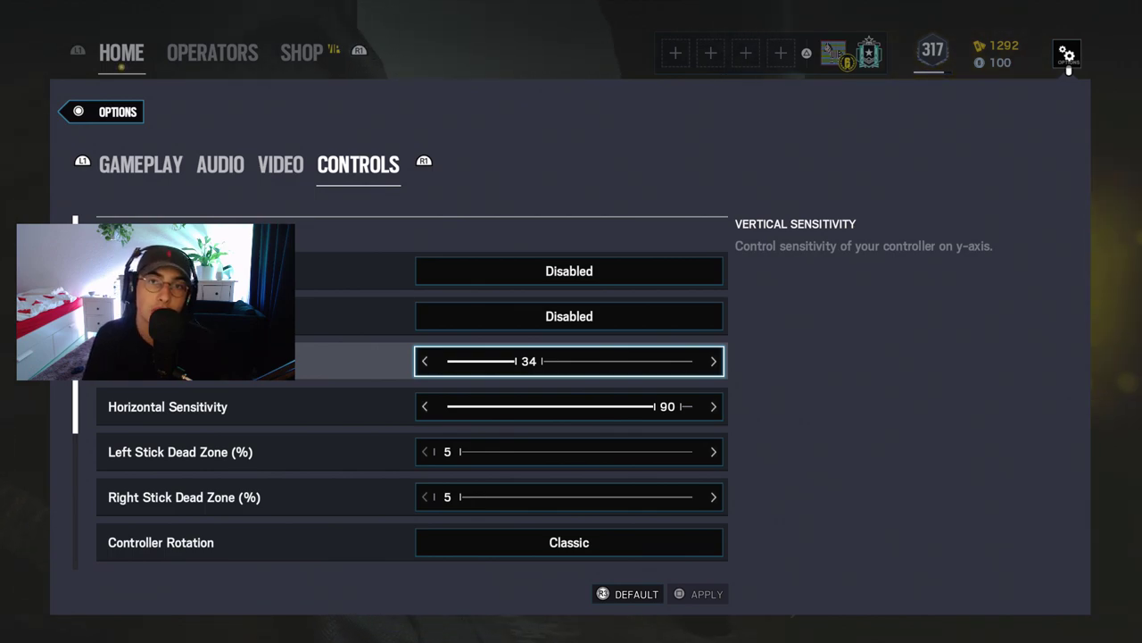
- Examine the stick dead zone, Controller Rotation, Aim Assist and Aim Down Sights settings
key("Down")
key("Down")
key("Down")
key("Down")
key("Down")
key("Down")
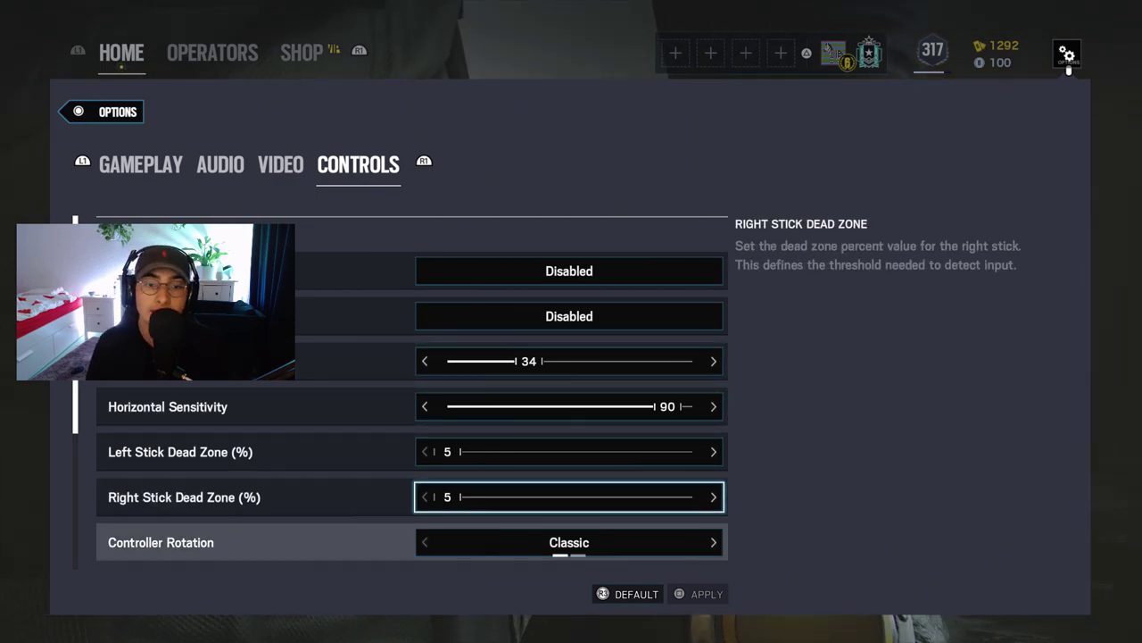
key("Up")
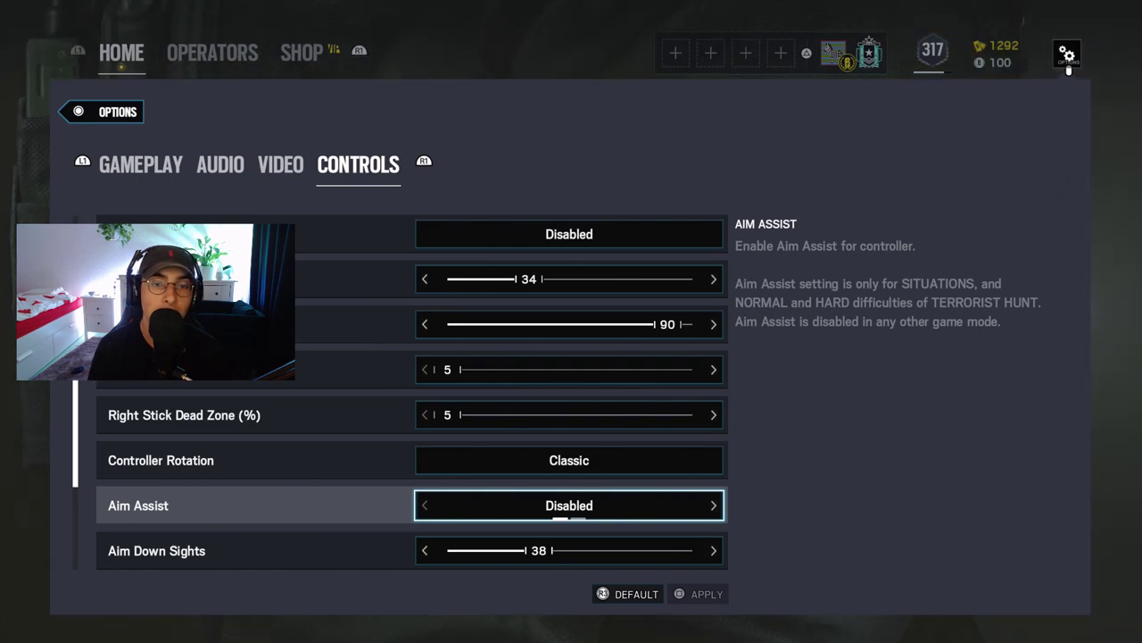
key("Down")
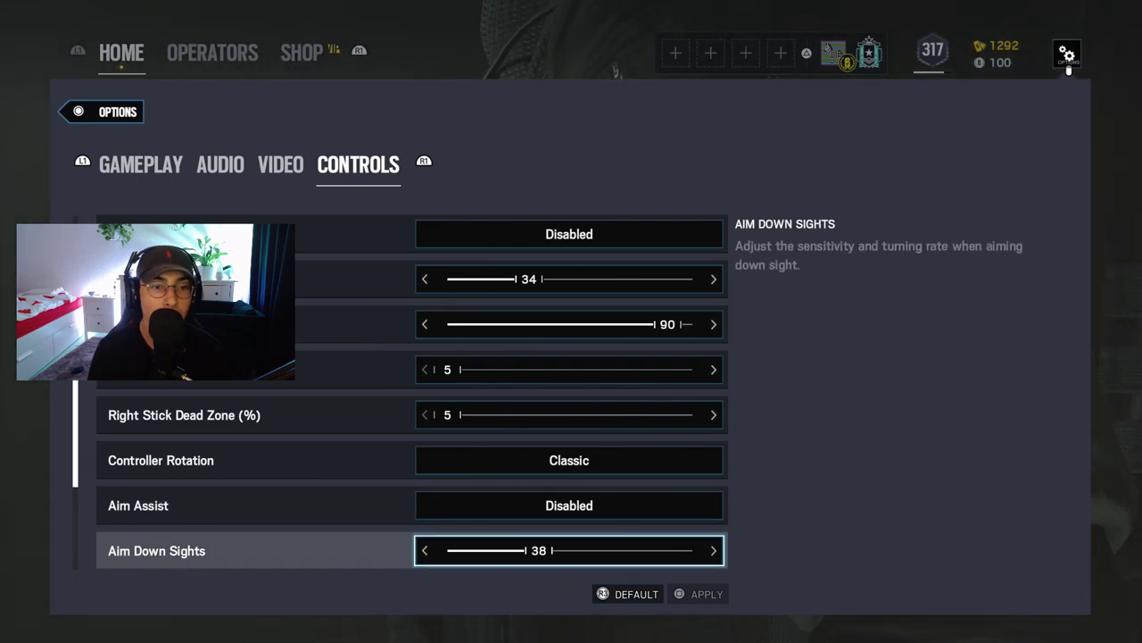
- Compare the Horizontal Sensitivity setting with the Aim Down Sights sensitivity
key("Up")
key("Up")
key("Up")
key("Up")
key("Up")
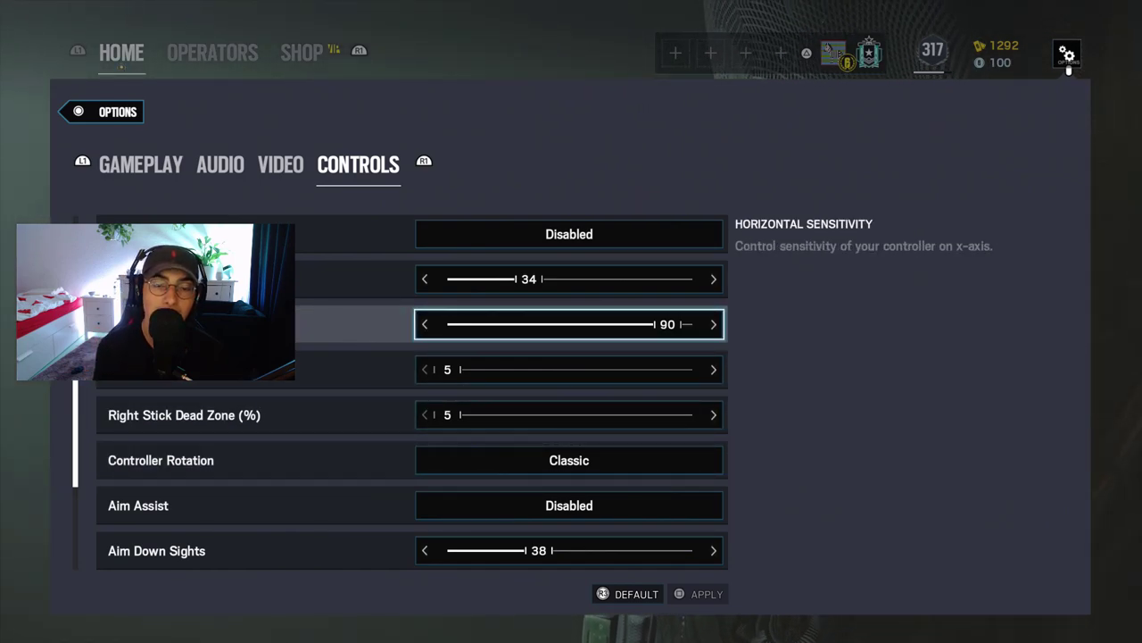
key("Down")
key("Down")
key("Down")
key("Down")
key("Down")
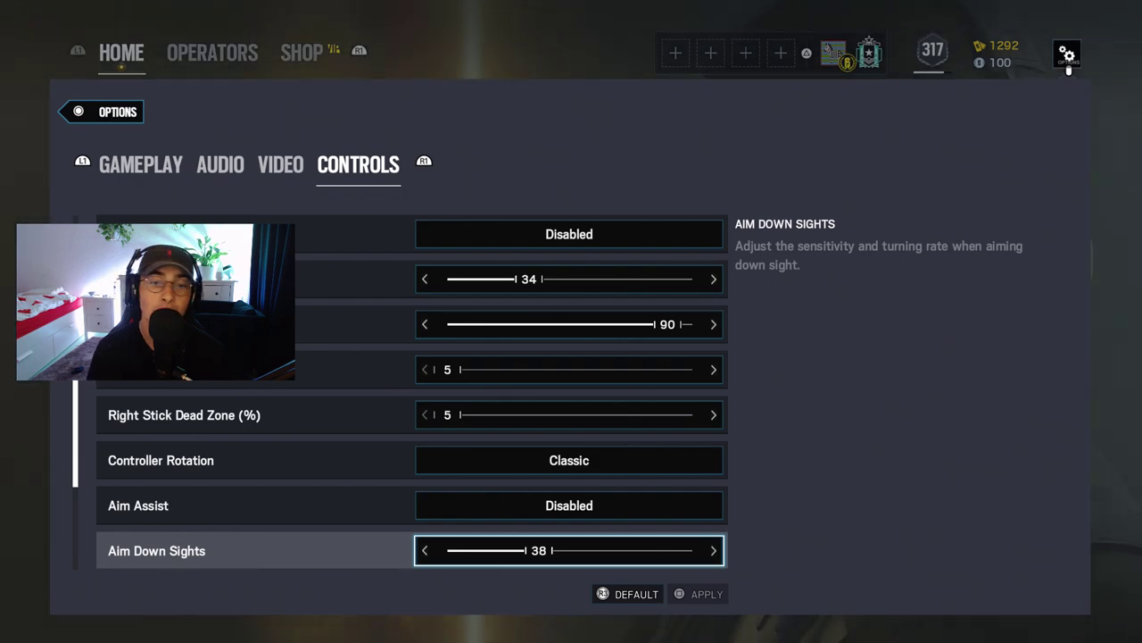
- Go back and forth between Horizontal Sensitivity, Aim Down Sights and Controller Rotation, examining how they relate
key("Right")
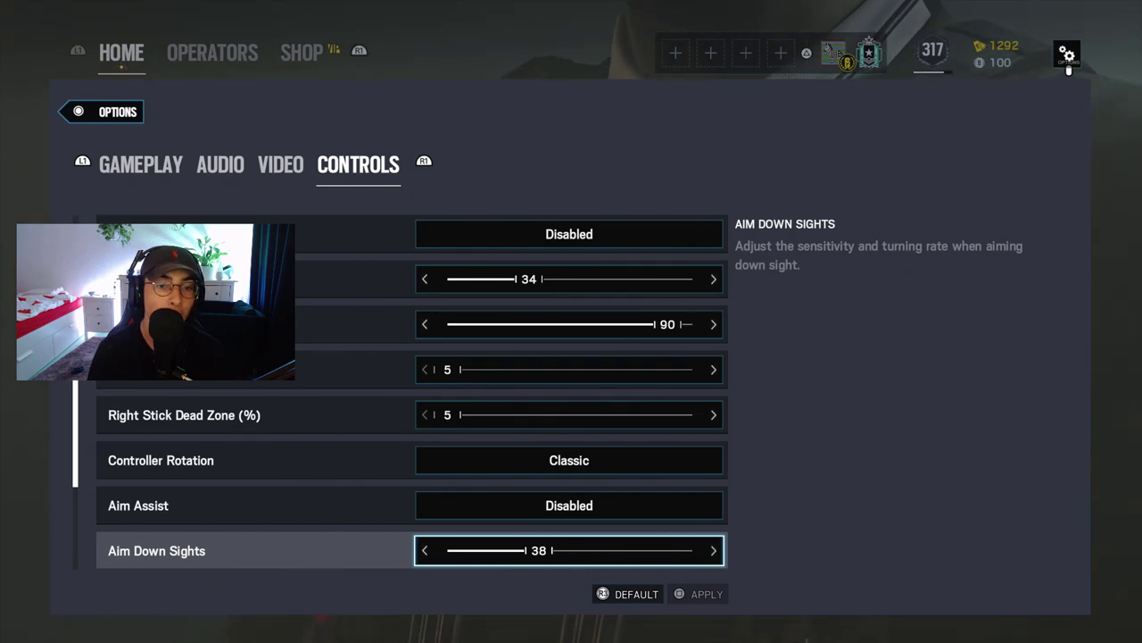
key("Up")
key("Up")
key("Up")
key("Up")
key("Up")
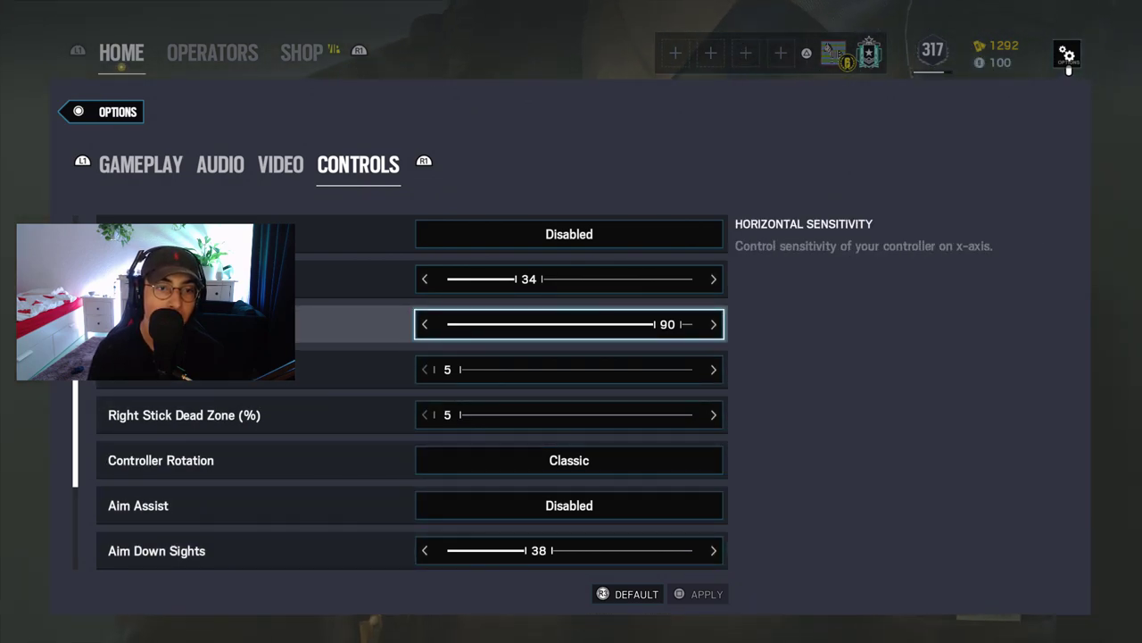
key("Down")
key("Down")
key("Down")
key("Down")
key("Down")
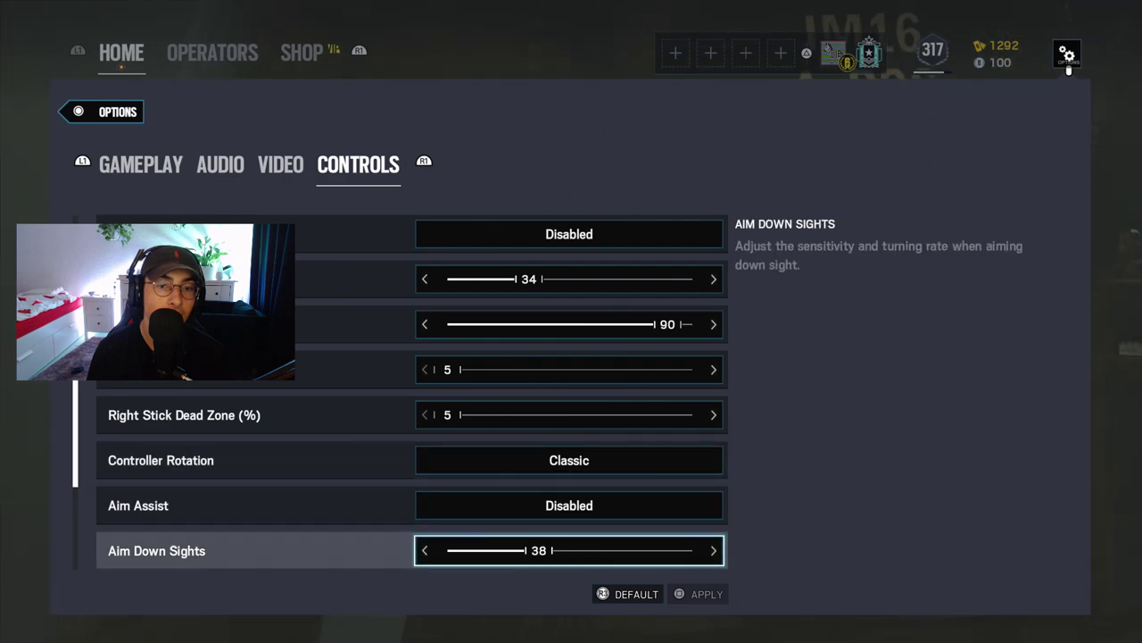
key("Up")
key("Up")
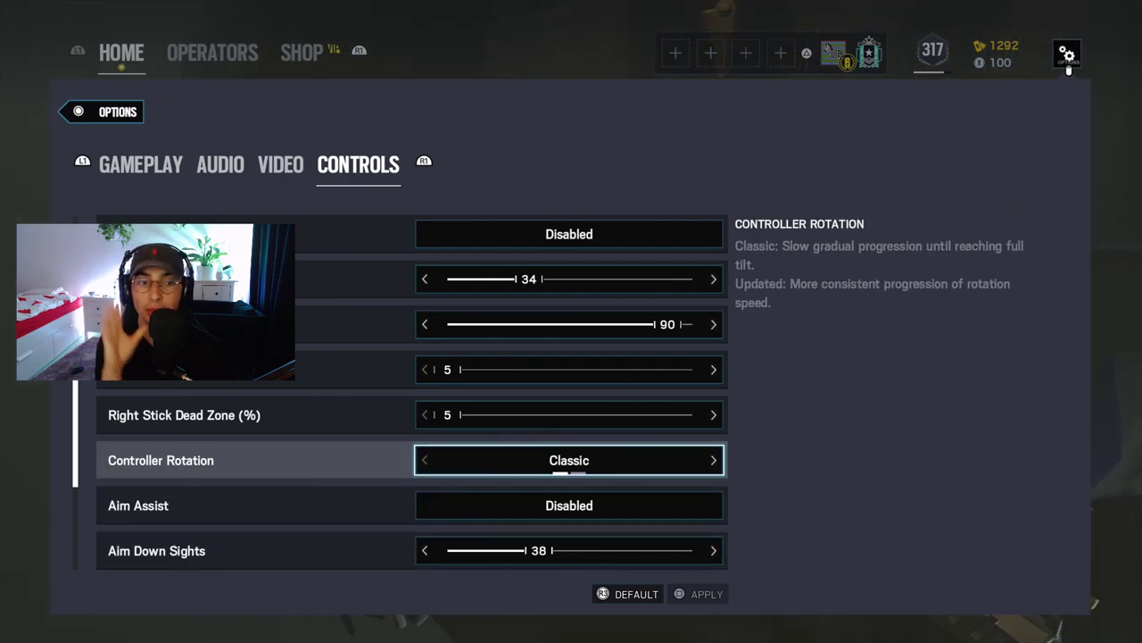
key("Down")
key("Down")
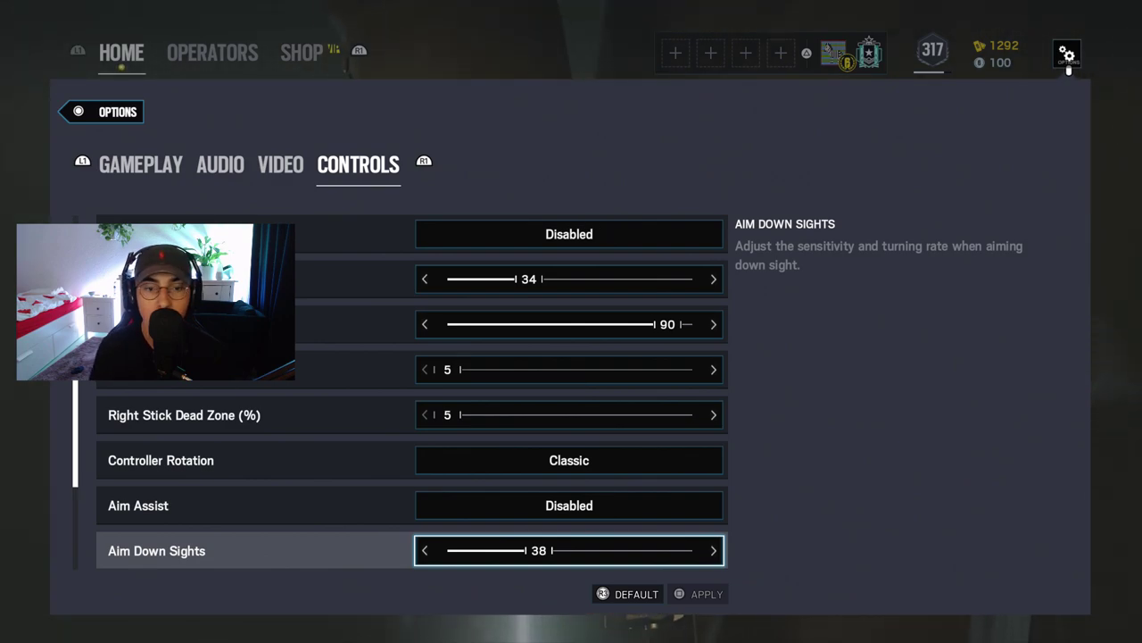
- Examine Vertical Sensitivity alongside the Horizontal Sensitivity and Aim Down Sights settings
key("Left")
key("Right")
key("Up")
key("Up")
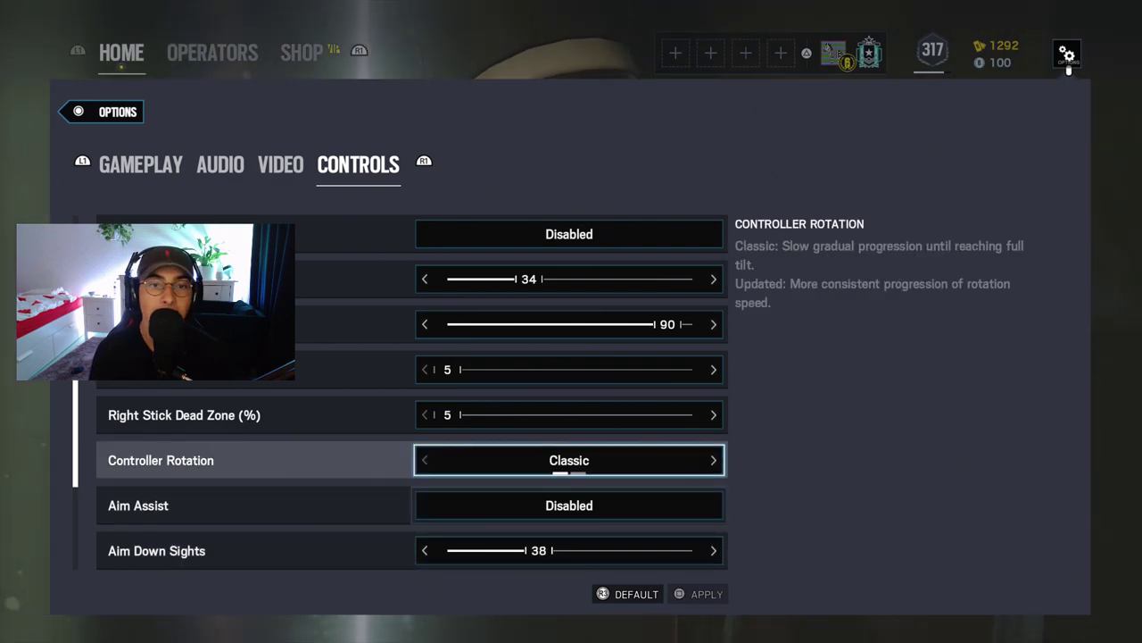
key("Up")
key("Up")
key("Up")
key("Up")
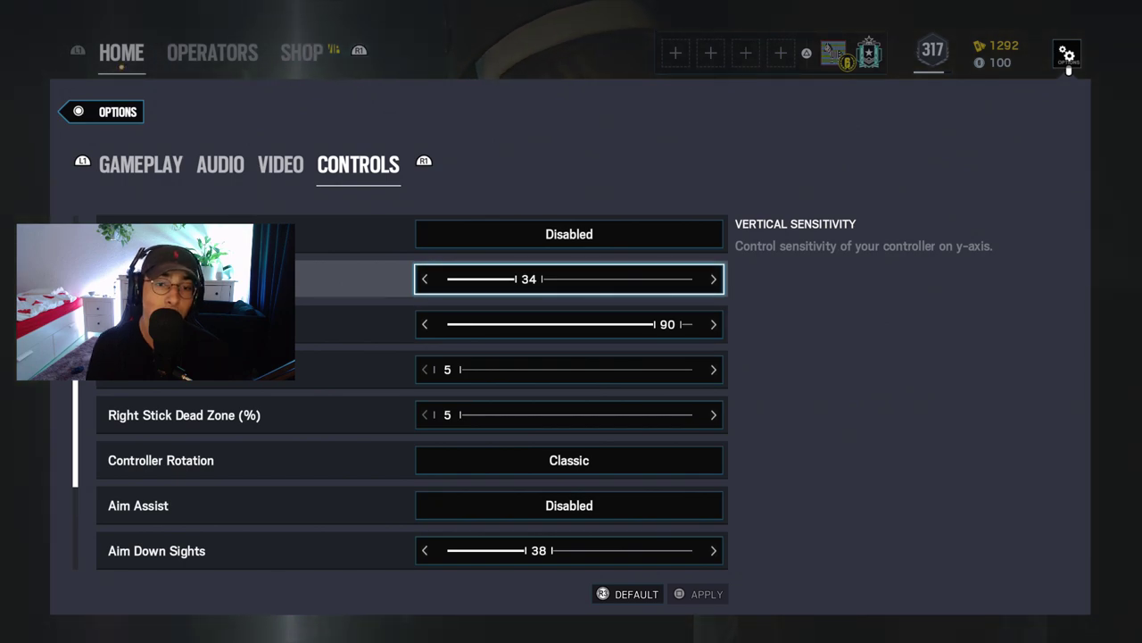
key("Down")
key("Down")
key("Up")
key("Up")
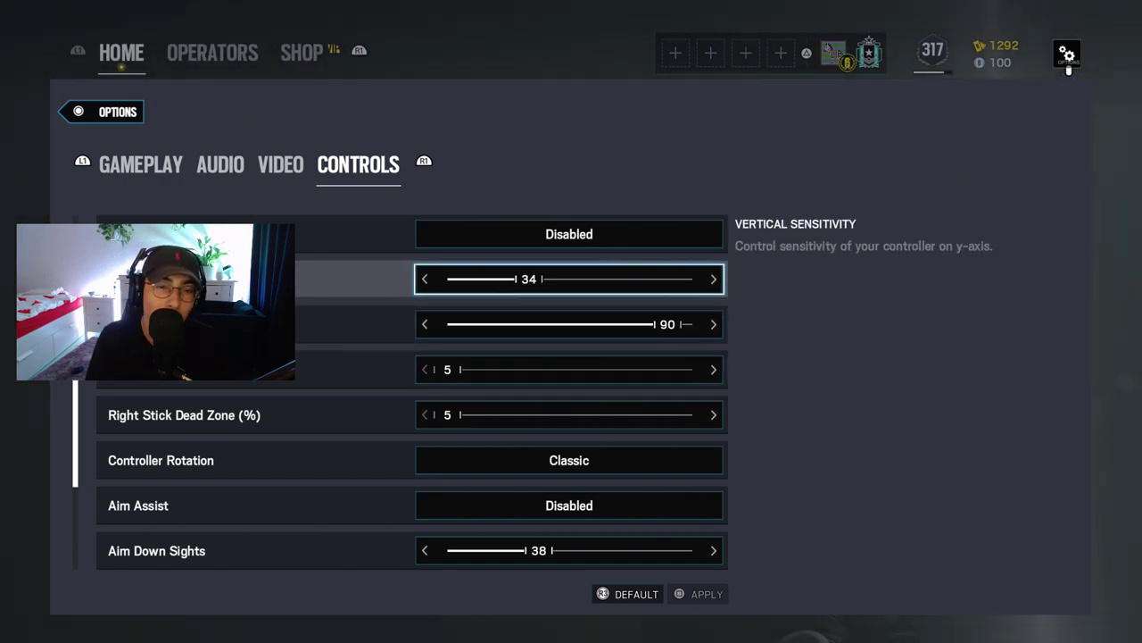
key("Down")
key("Down")
key("Down")
key("Down")
key("Down")
key("Down")
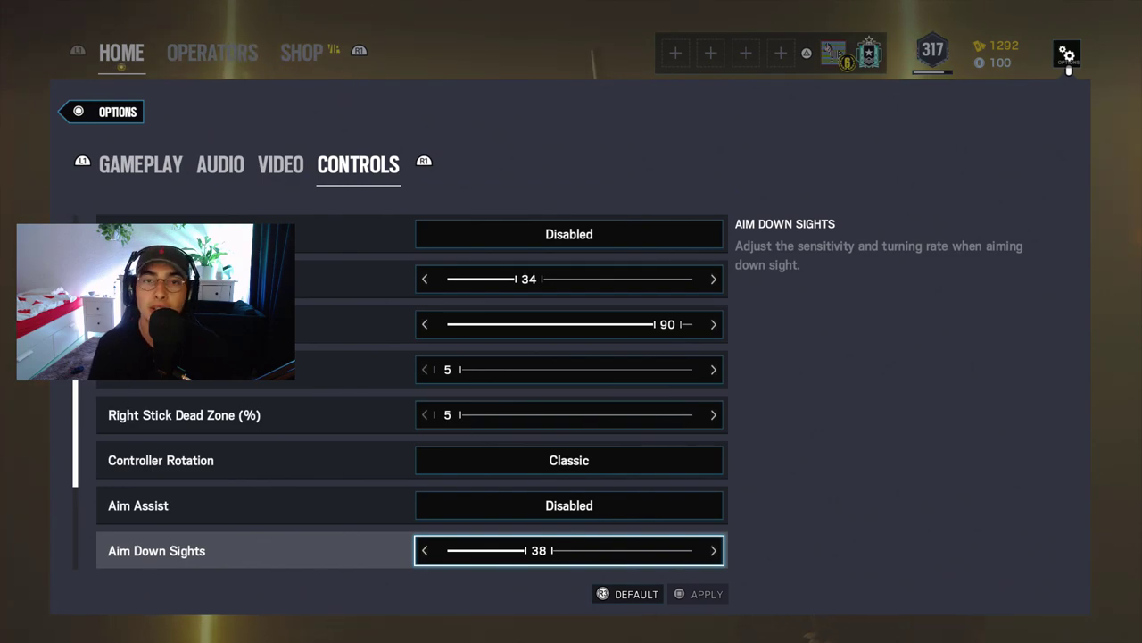
- Set the Horizontal Sensitivity to 89
key("Up")
key("Up")
key("Up")
key("Up")
key("Up")
key("Left")
key("Down")
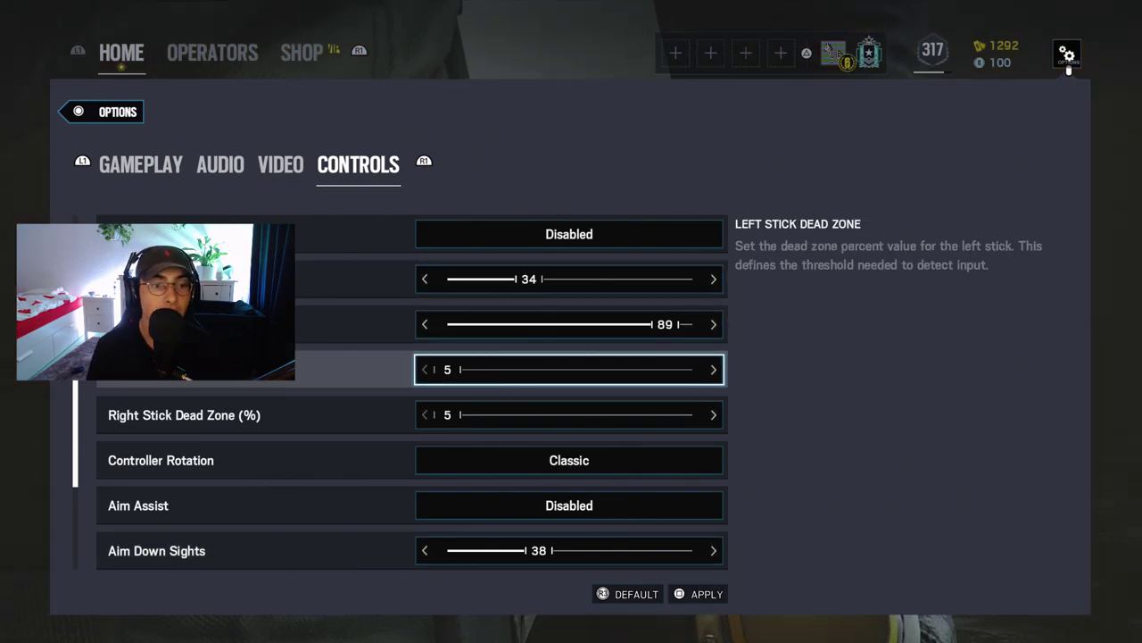
- Look back over the inversion and sensitivity settings above the stick dead zones
key("Up")
key("Up")
key("Up")
key("Up")
key("Down")
key("Down")
key("Down")
key("Down")
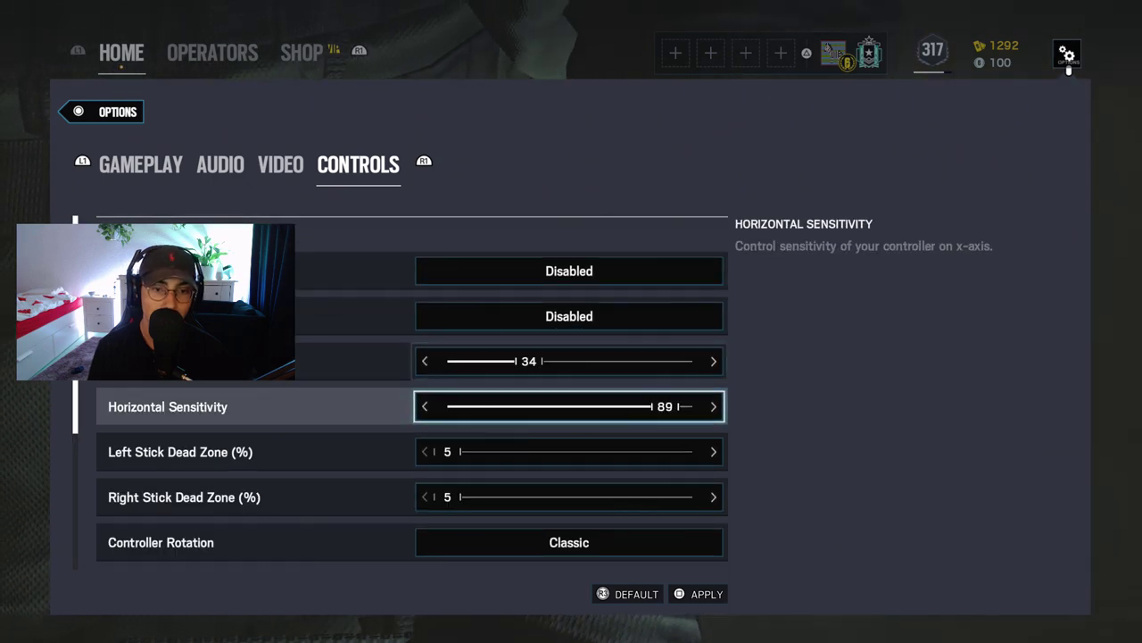
- Try a dead zone of 10% for both the left and the right stick
key("Right")
key("Right")
key("Right")
key("Down")
key("Right")
key("Right")
key("Right")
key("Right")
key("Right")
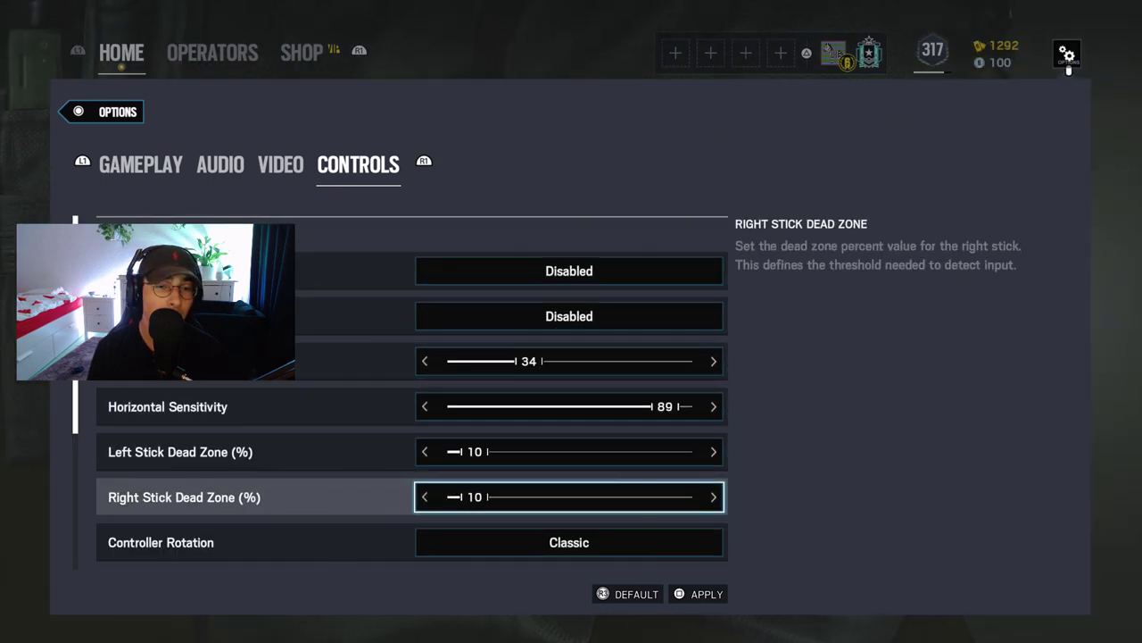
key("Up")
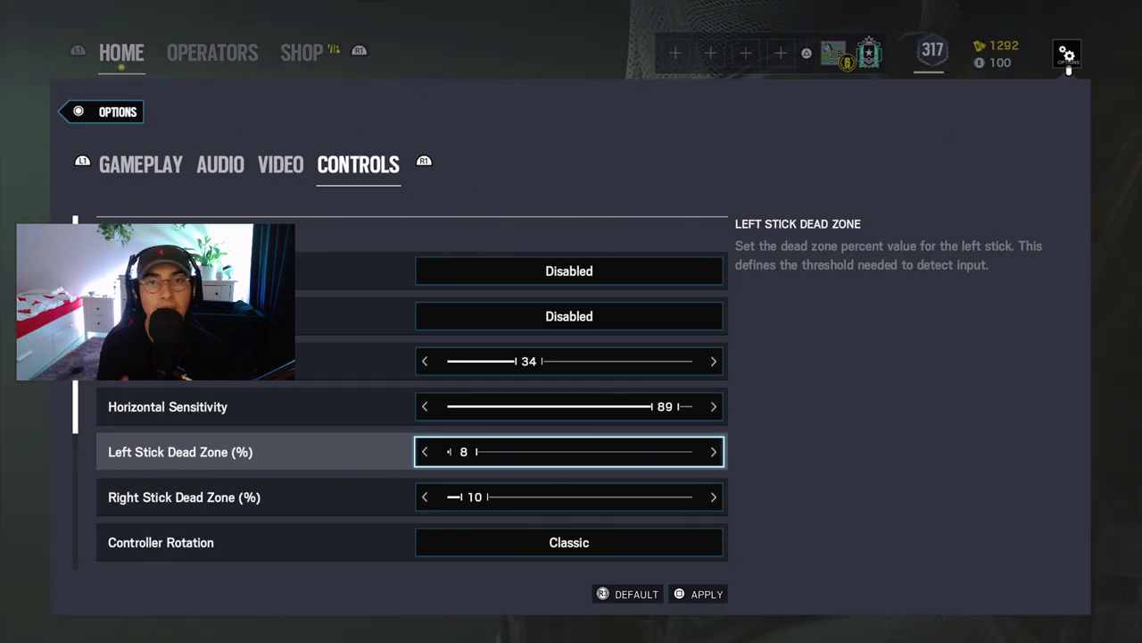
key("Right")
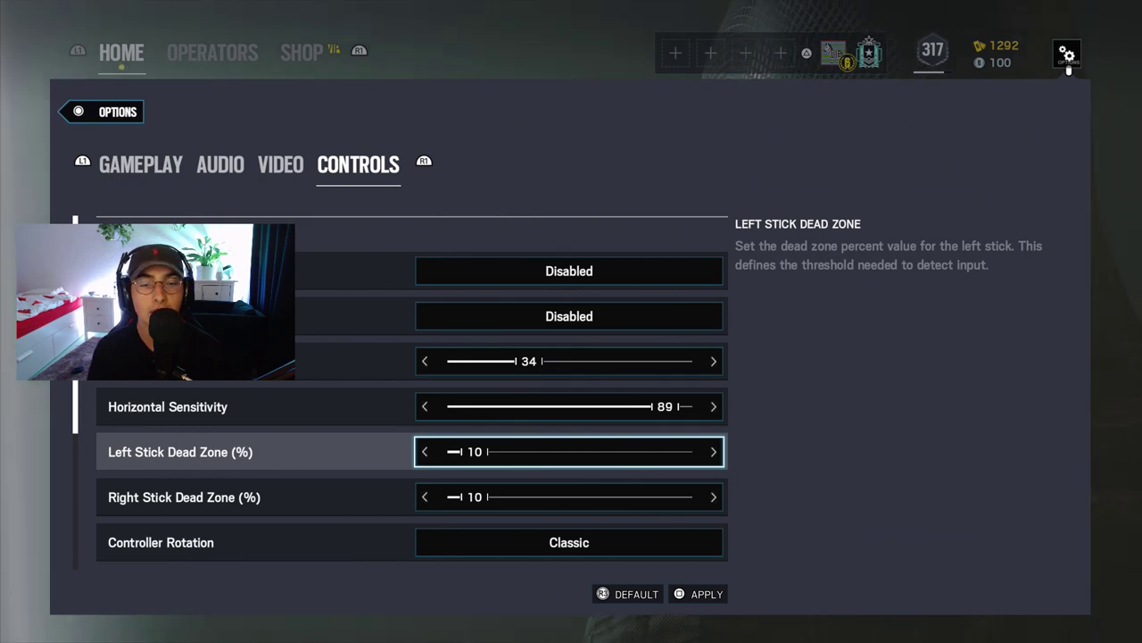
- Return the left and right stick dead zones to 5%
key("Left")
key("Left")
key("Left")
key("Left")
key("Left")
key("Down")
key("Left")
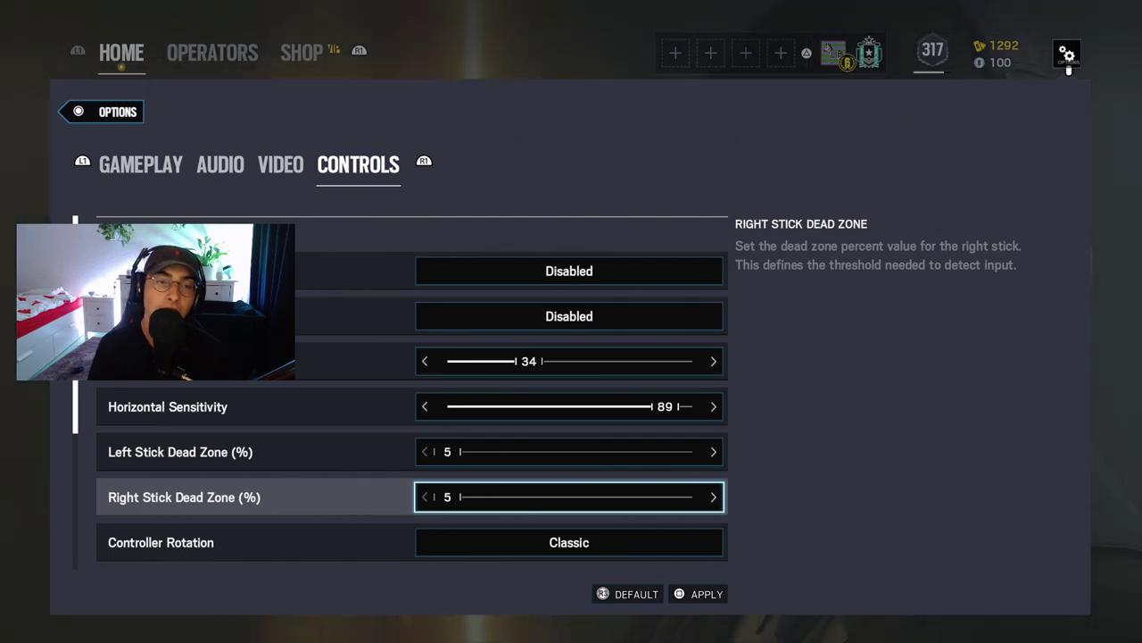
- Try the Updated option for Controller Rotation and switch it back to Classic
key("Down")
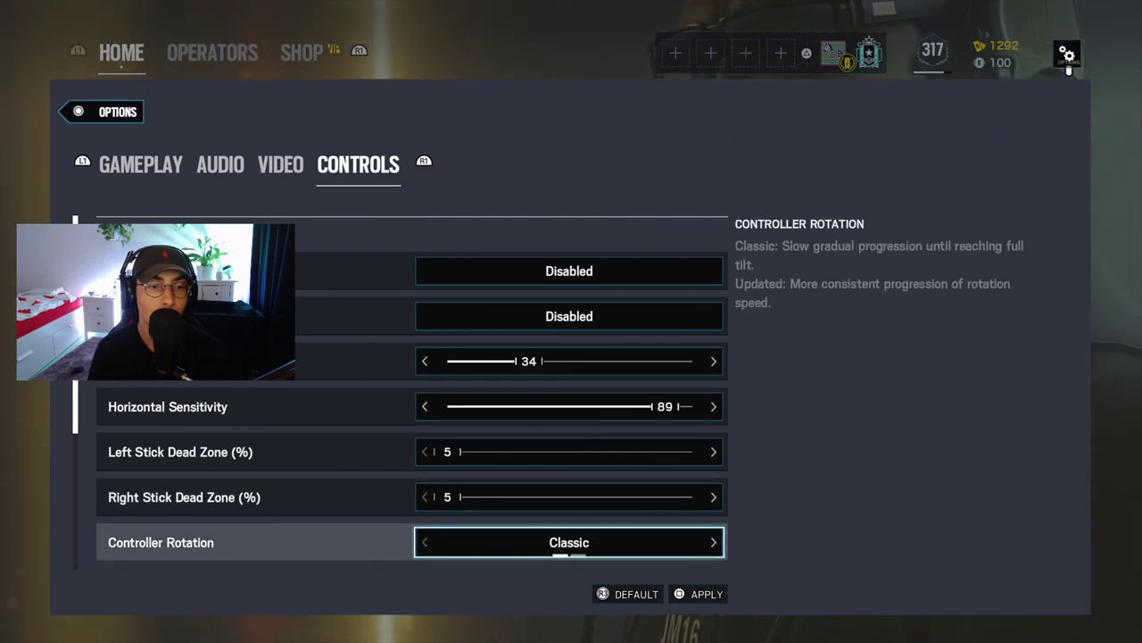
key("Down")
key("Up")
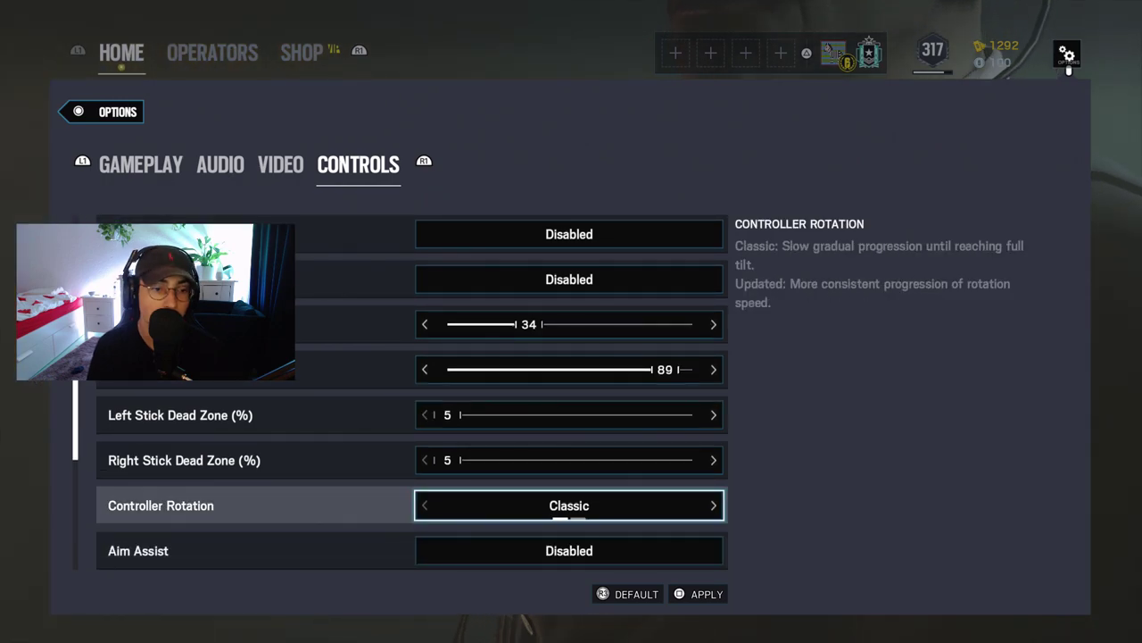
key("Right")
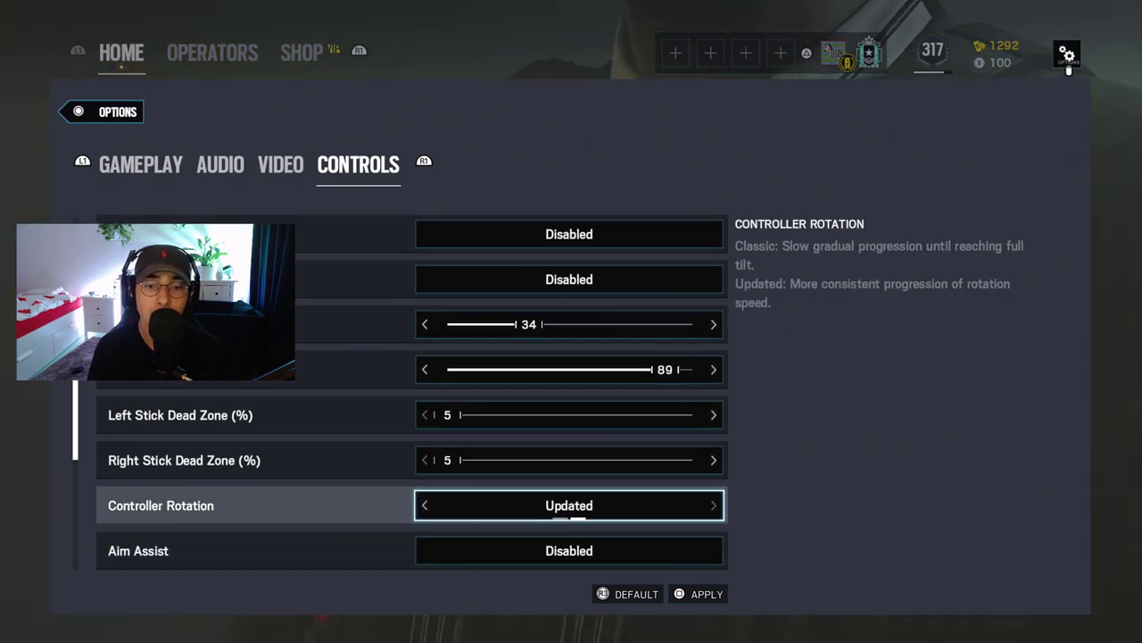
key("Left")
key("Right")
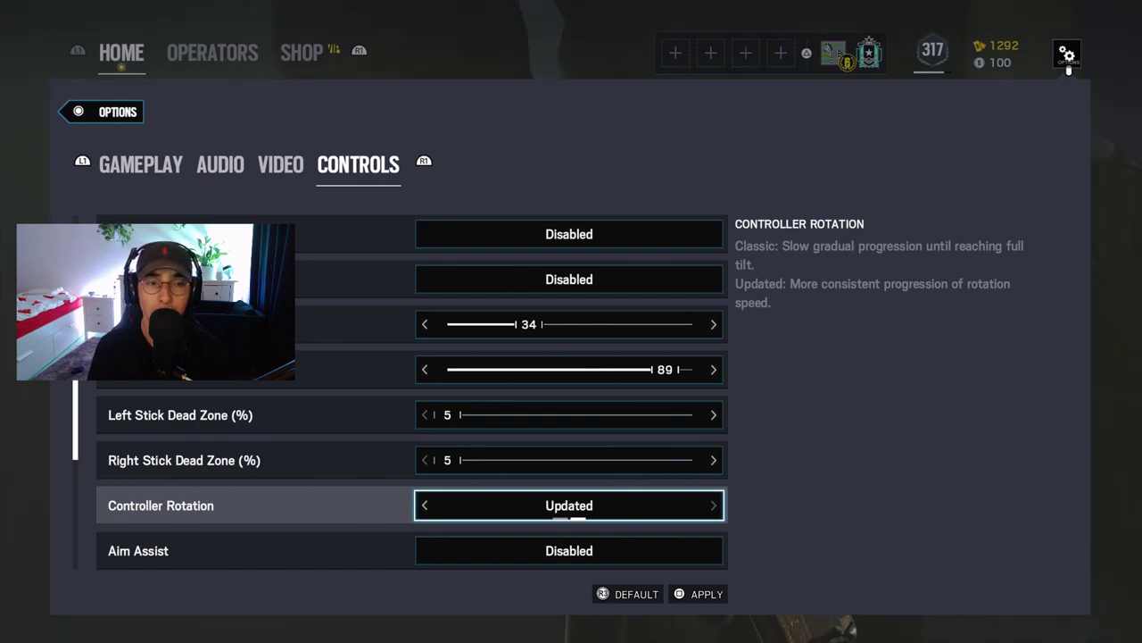
key("Left")
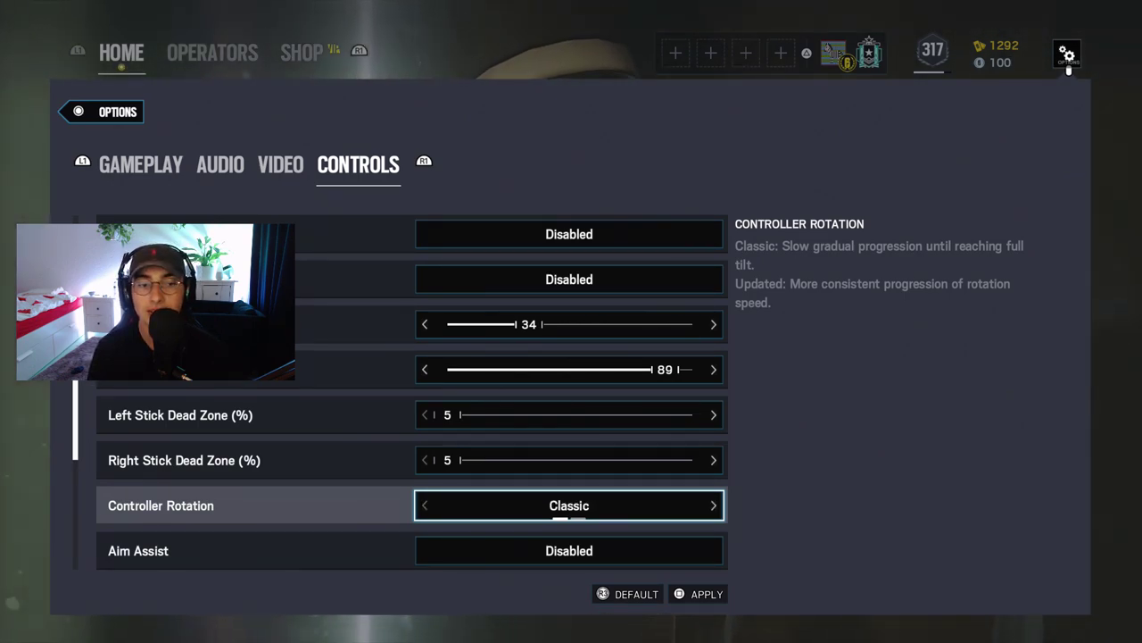
- Examine the Aim Assist, Aim Down Sights, Gadget Deployment and Drone Deployment settings
key("Down")
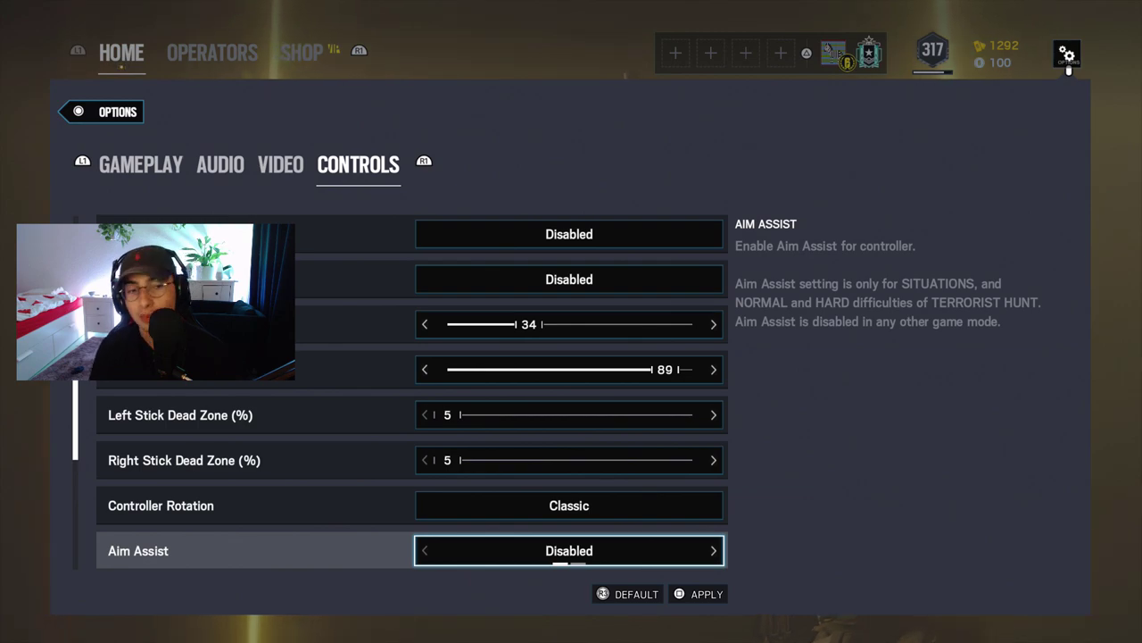
key("Down")
key("Down")
key("Down")
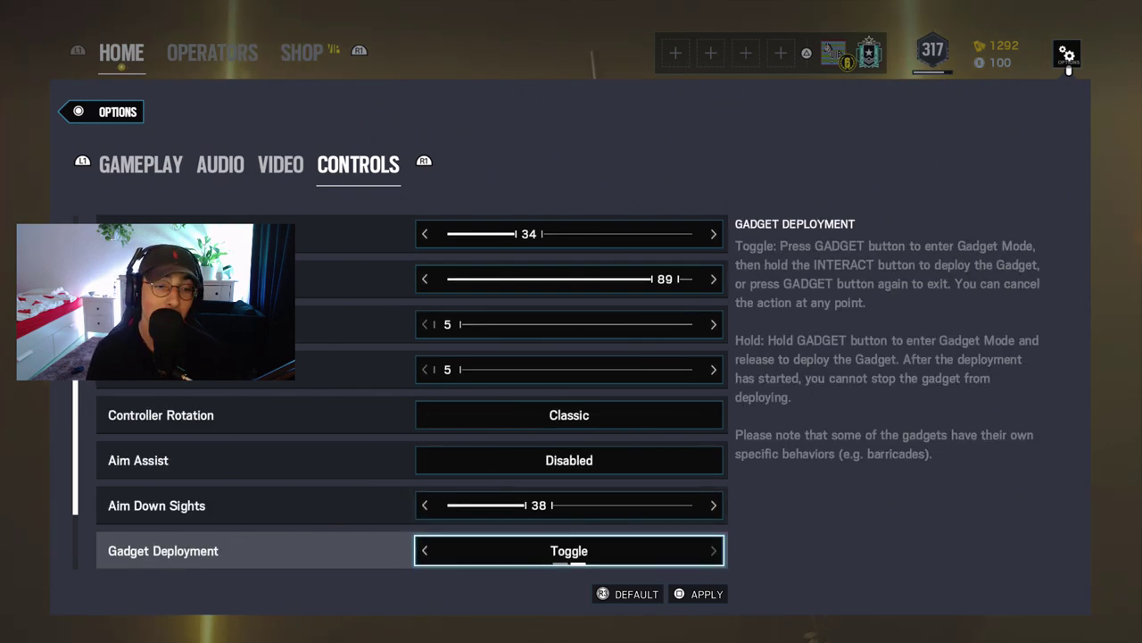
key("Up")
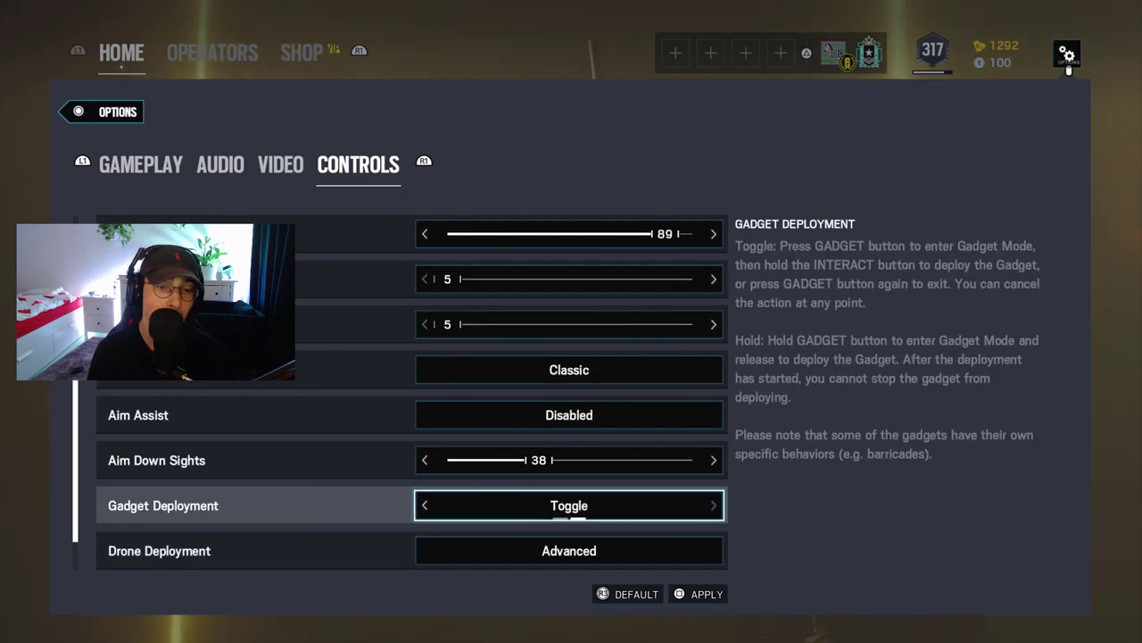
key("Down")
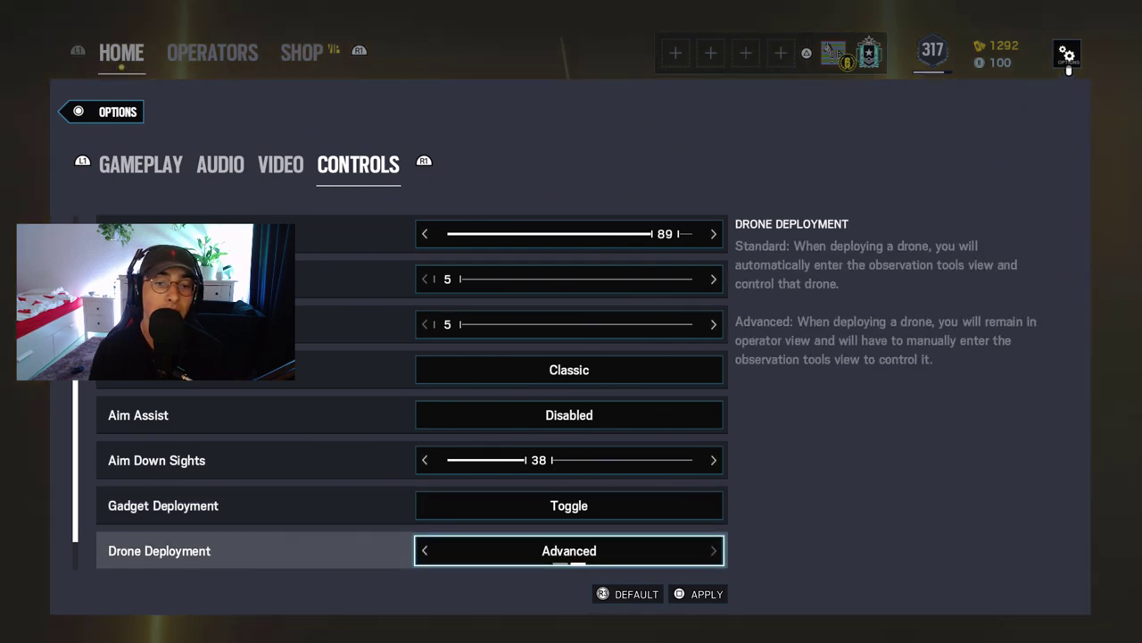
- View the Controller Layout diagram, return to the controller settings and apply the changes
key("Down")
key("Return")
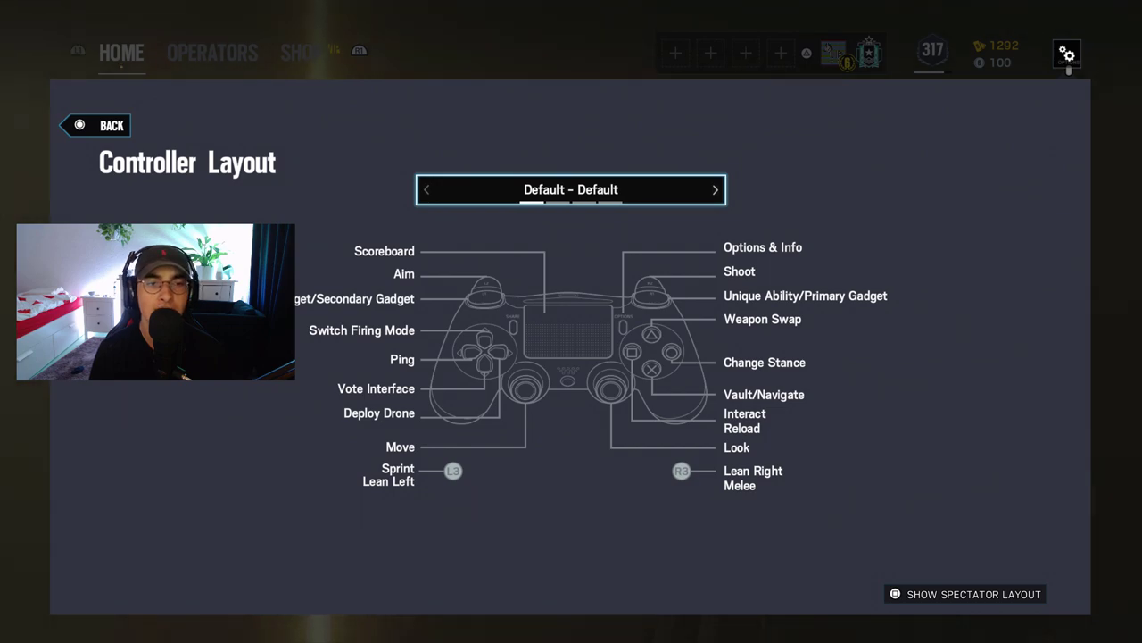
key("Escape")
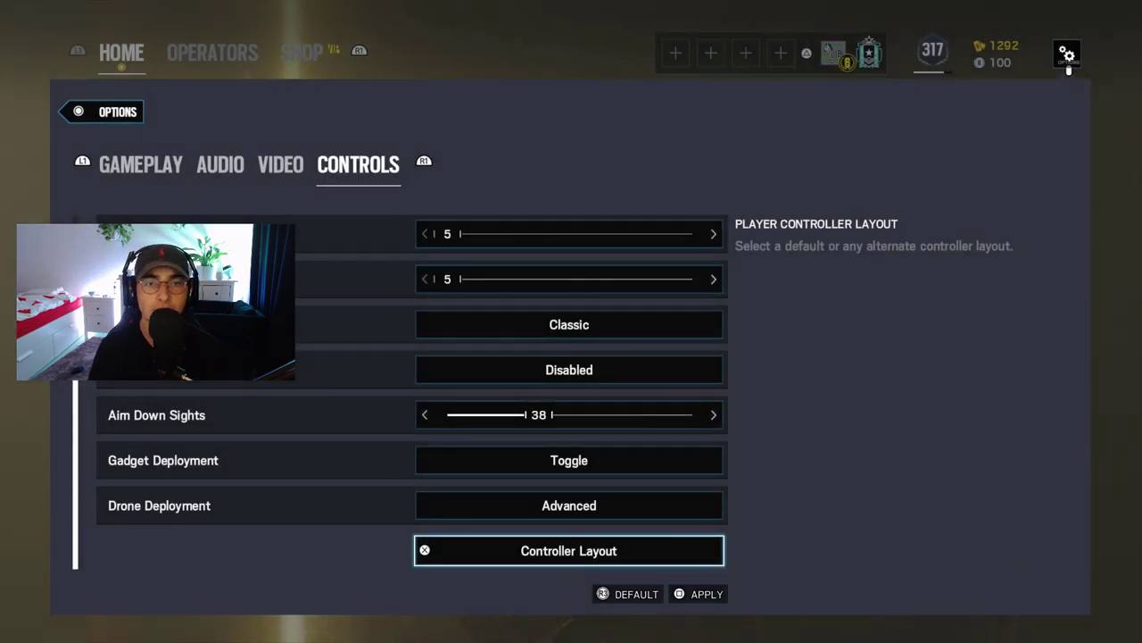
key("space")
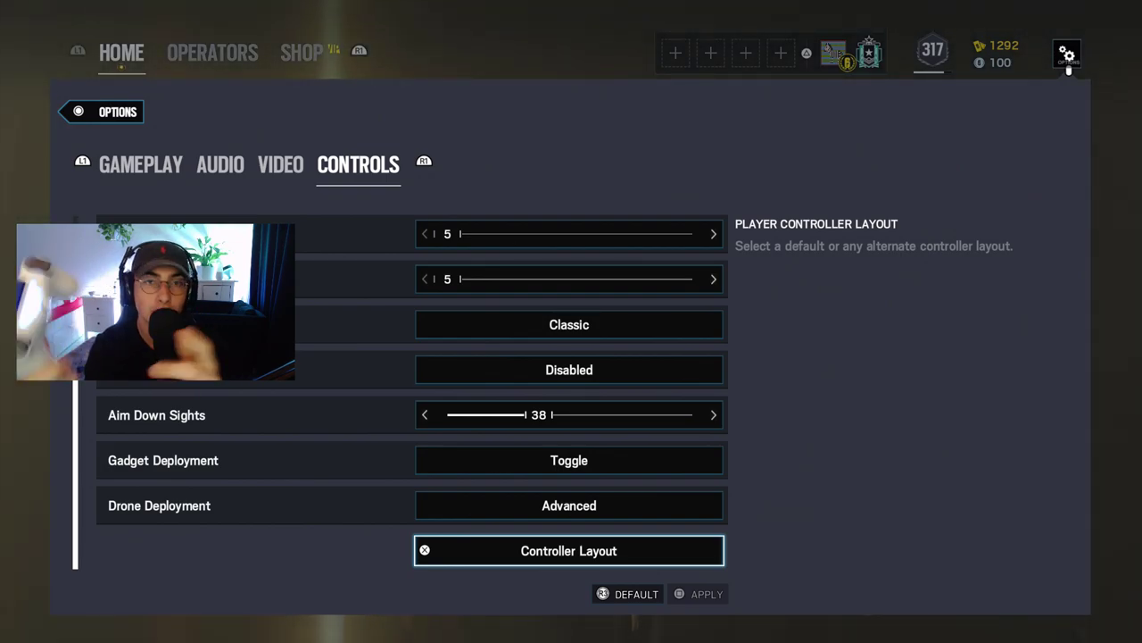
- Switch to the PS4 home screen and open the Accessibility page of the system settings
key("super")
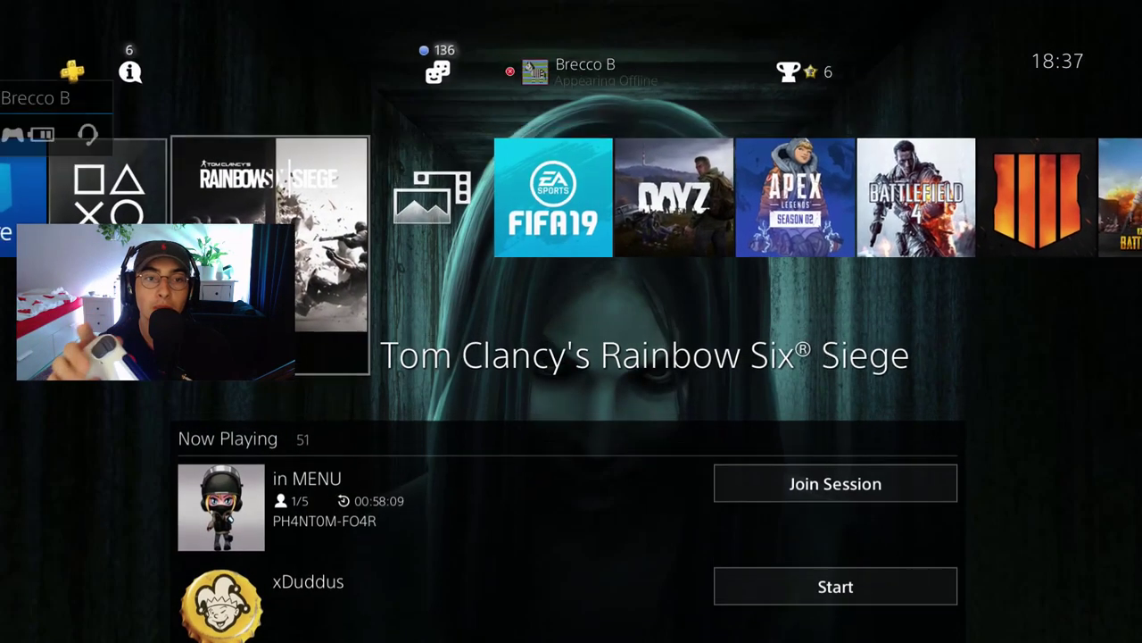
key("Up")
key("Return")
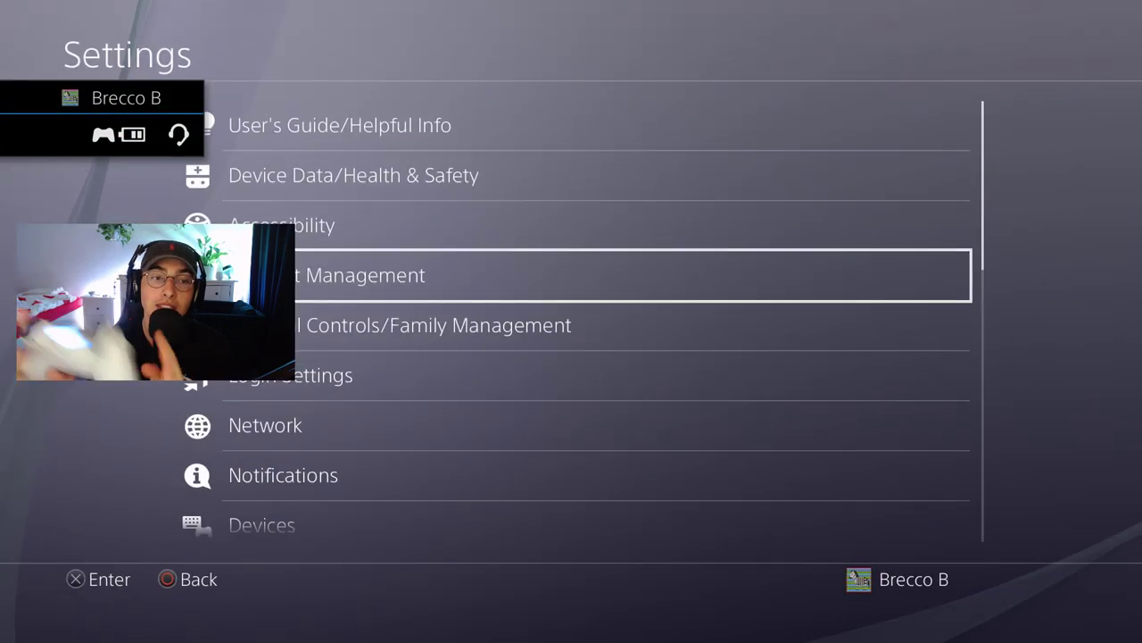
key("Escape")
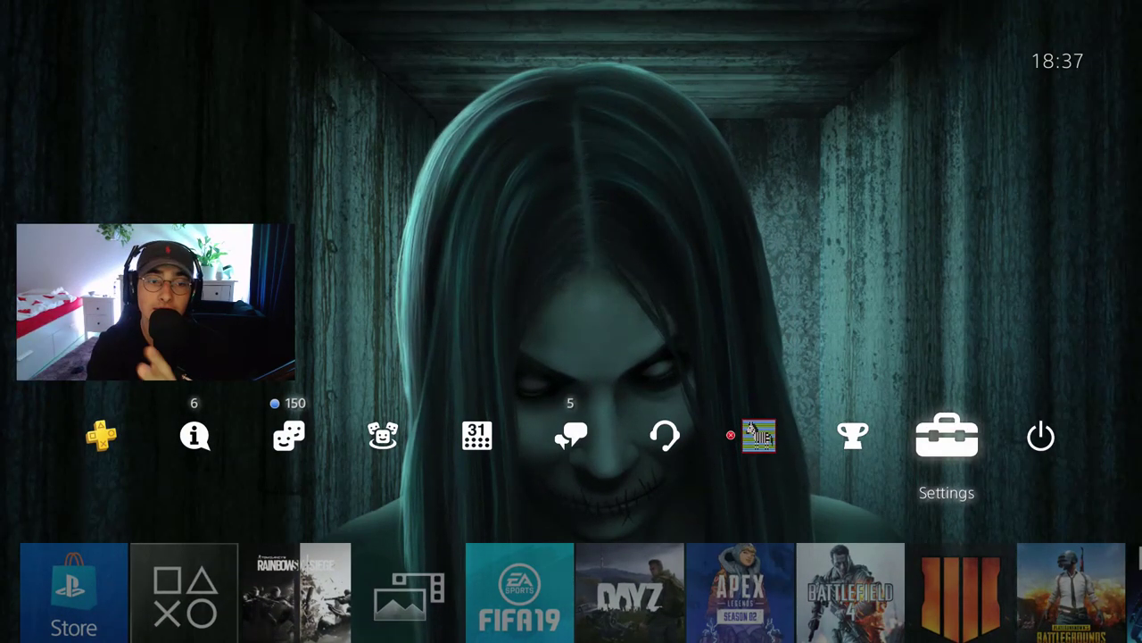
key("Return")
key("Up")
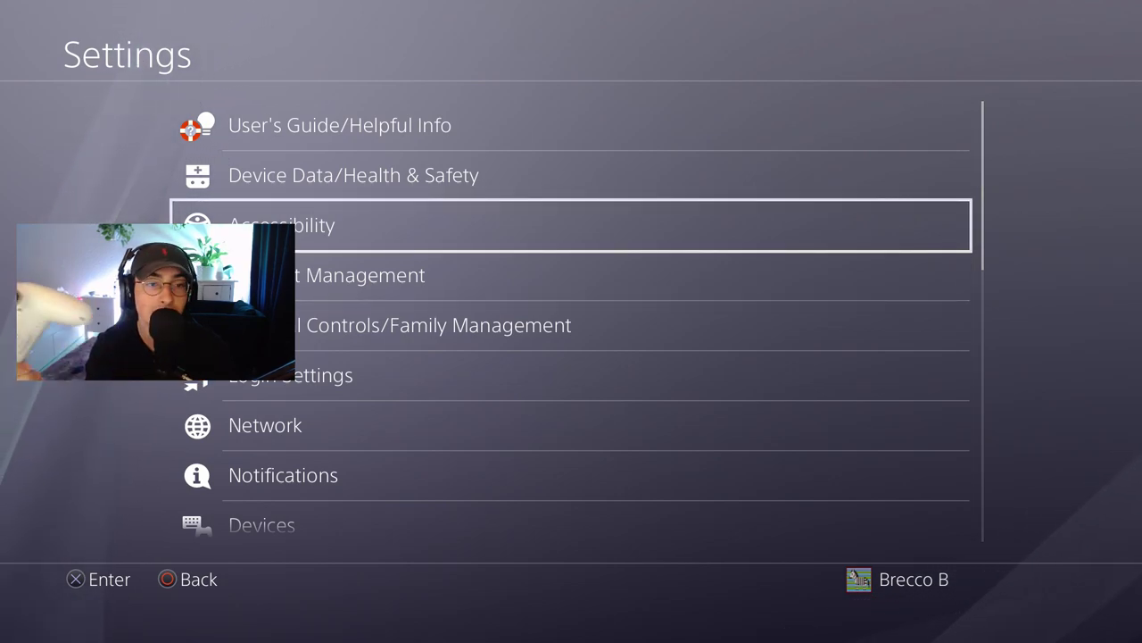
key("Return")
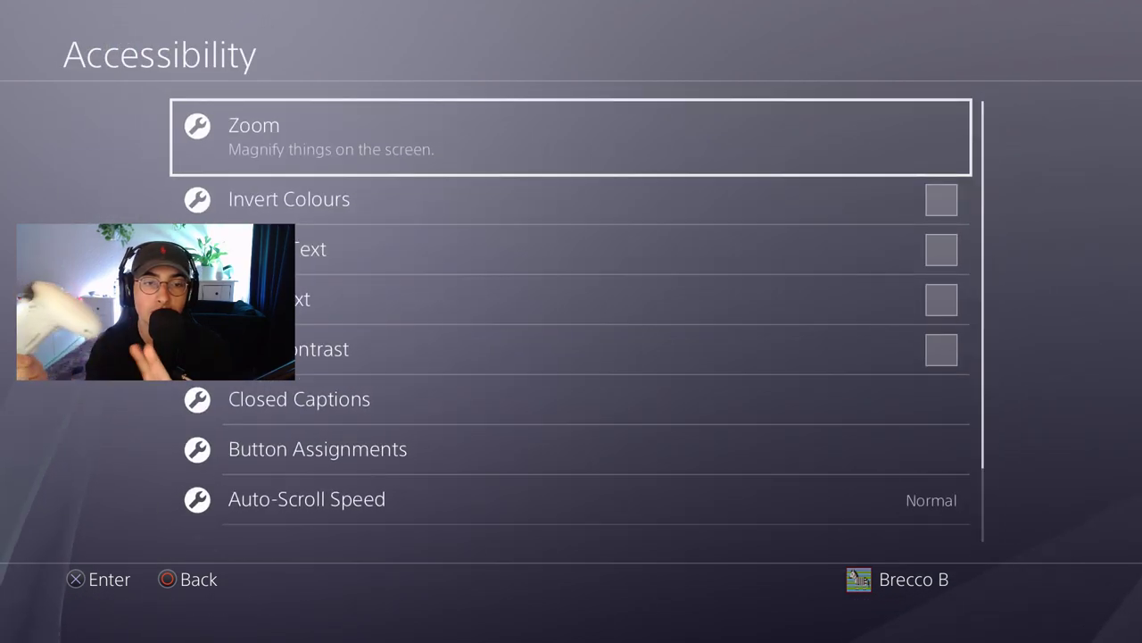
- Open the Button Assignments page and examine the custom controller mapping and its customisation option
key("Down")
key("Down")
key("Down")
key("Down")
key("Down")
key("Down")
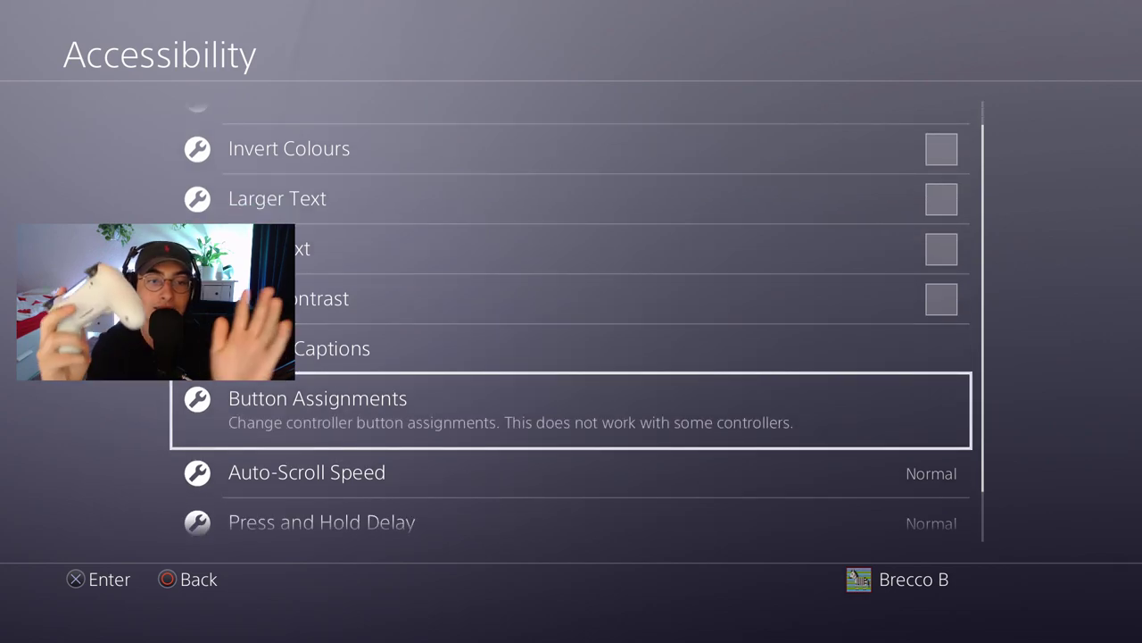
key("Return")
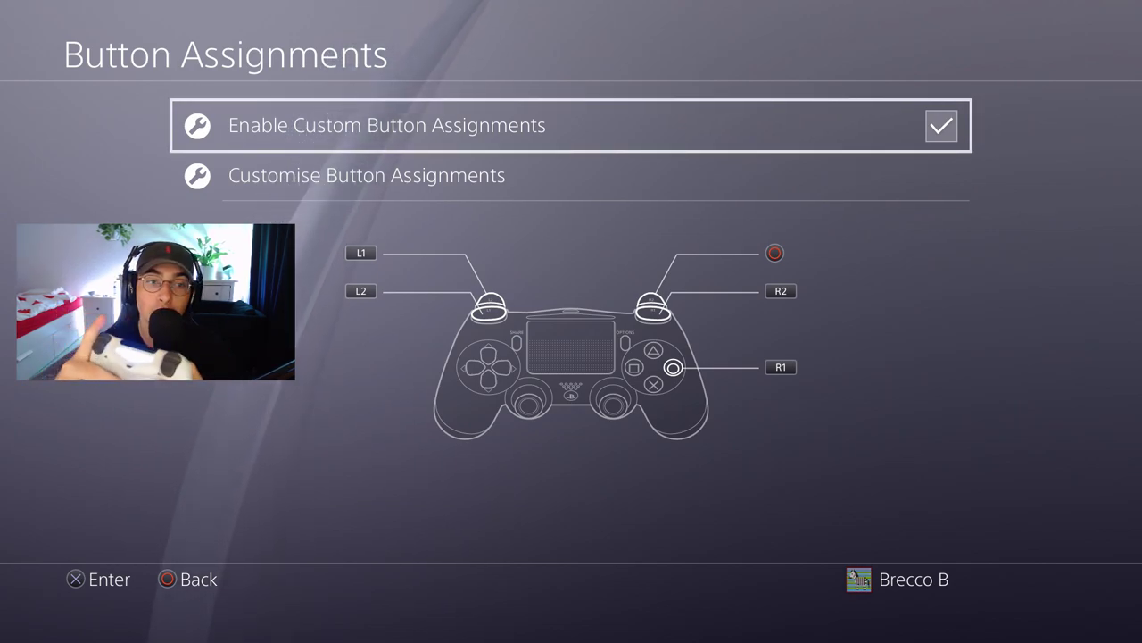
key("Down")
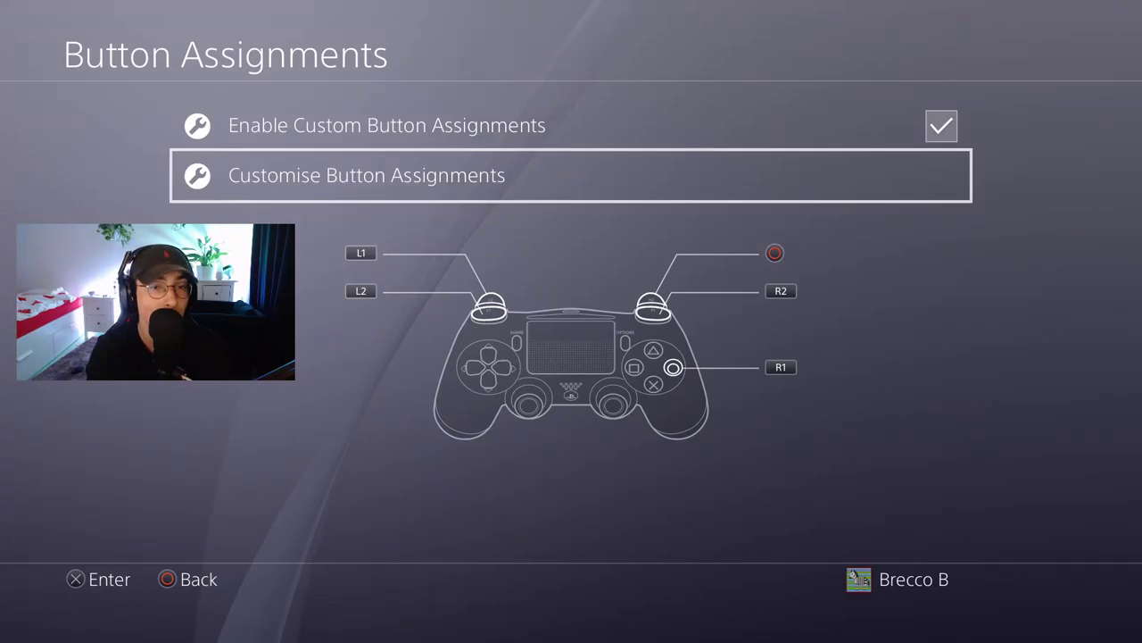
- Open the button assignment customisation page and reset all assignments to their defaults
key("Return")
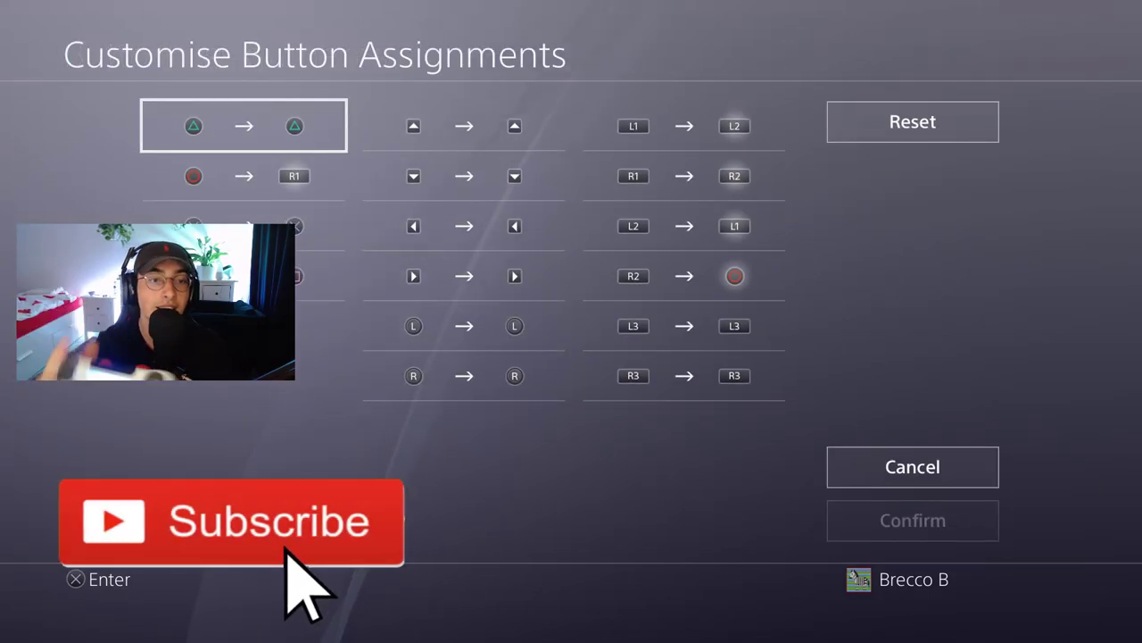
key("Right")
key("Right")
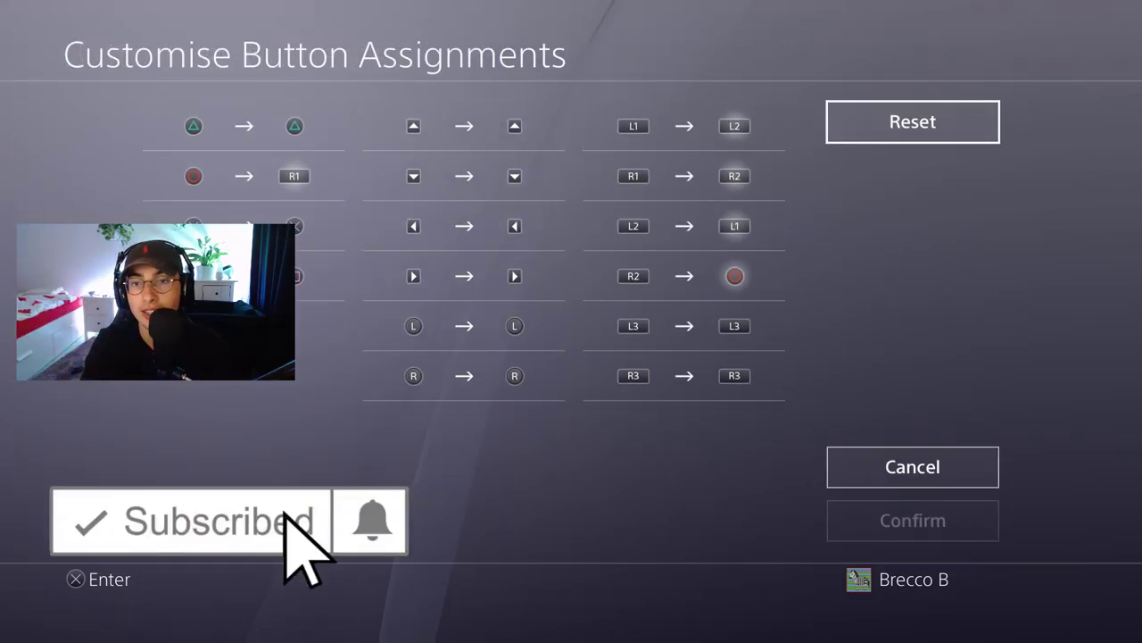
key("Return")
- Assign the Circle button to Cross
key("Left")
key("Left")
key("Left")
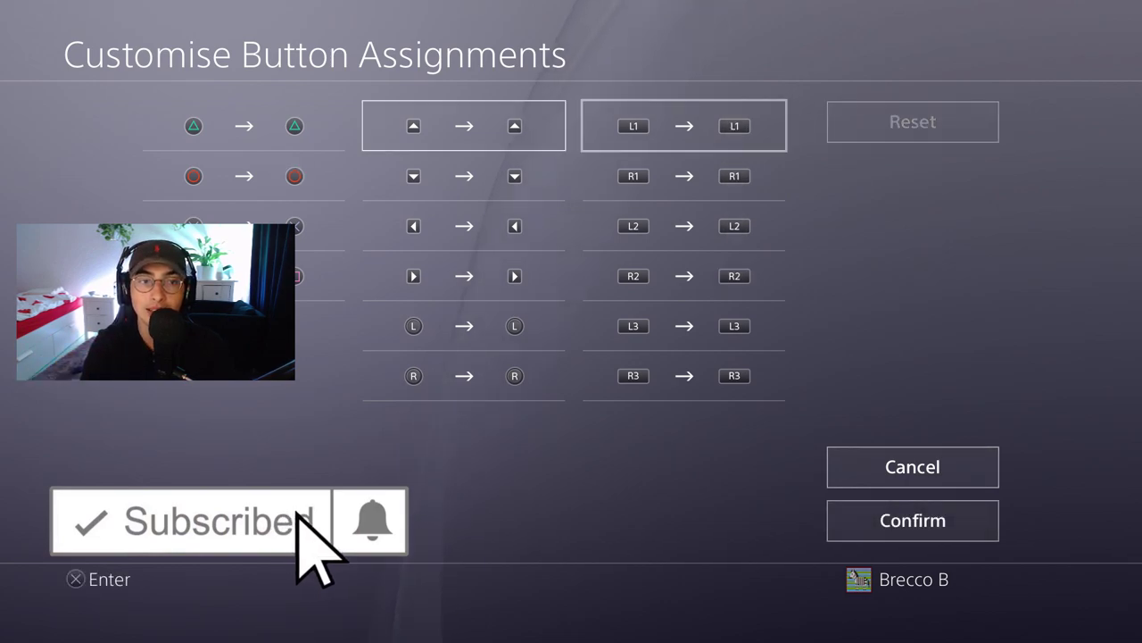
key("Down")
key("Return")
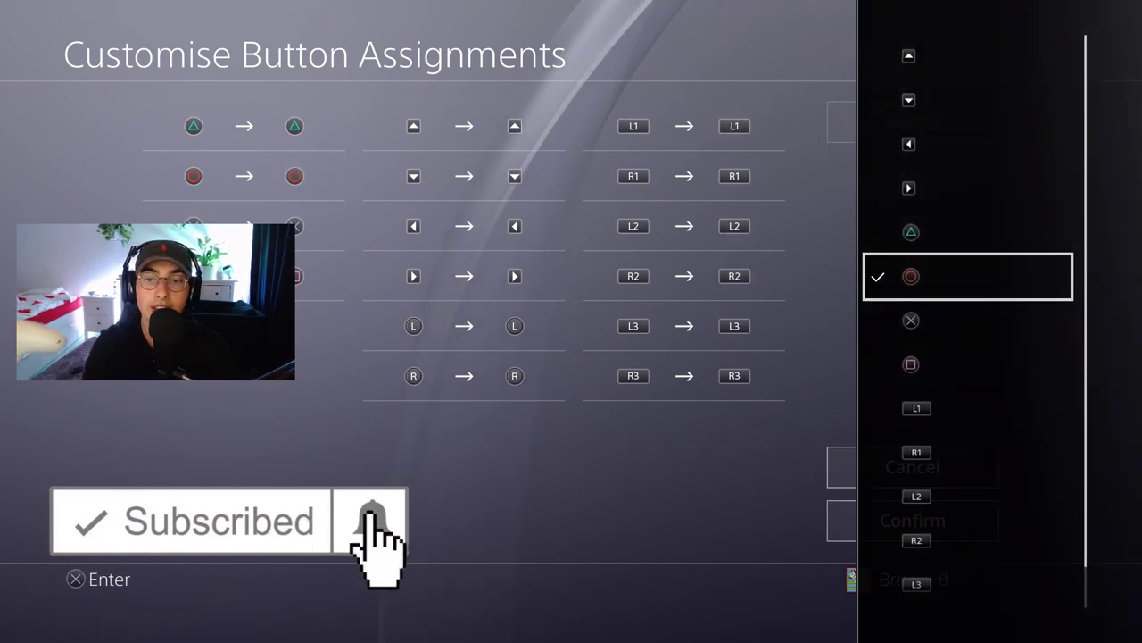
key("Down")
key("Return")
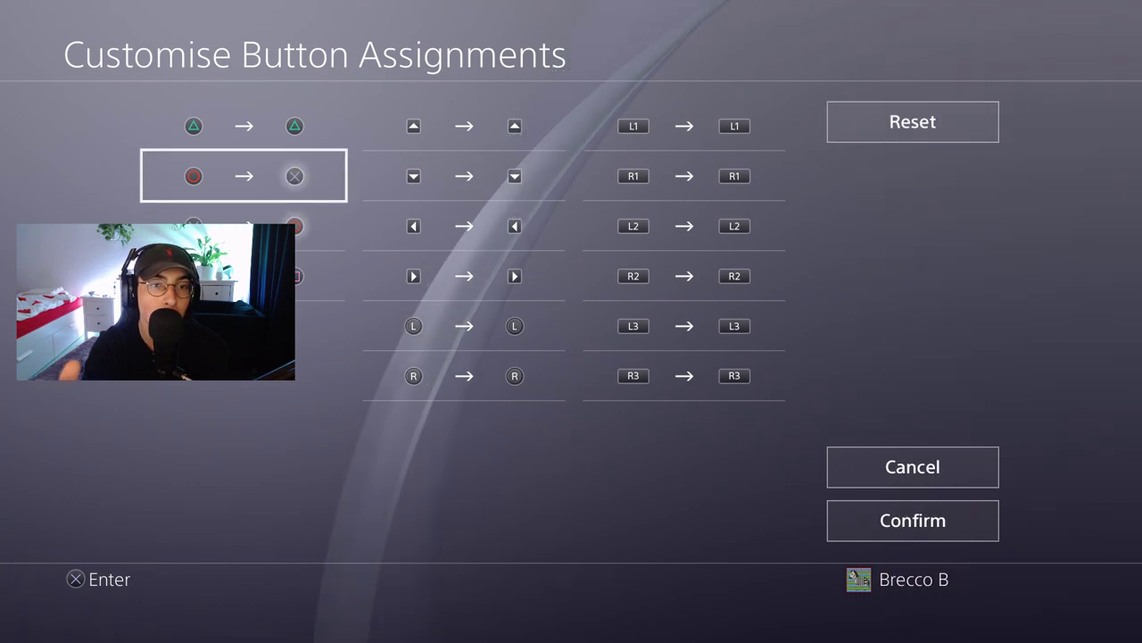
- Assign the Triangle button to L1
key("Up")
key("Return")
key("Down")
key("Down")
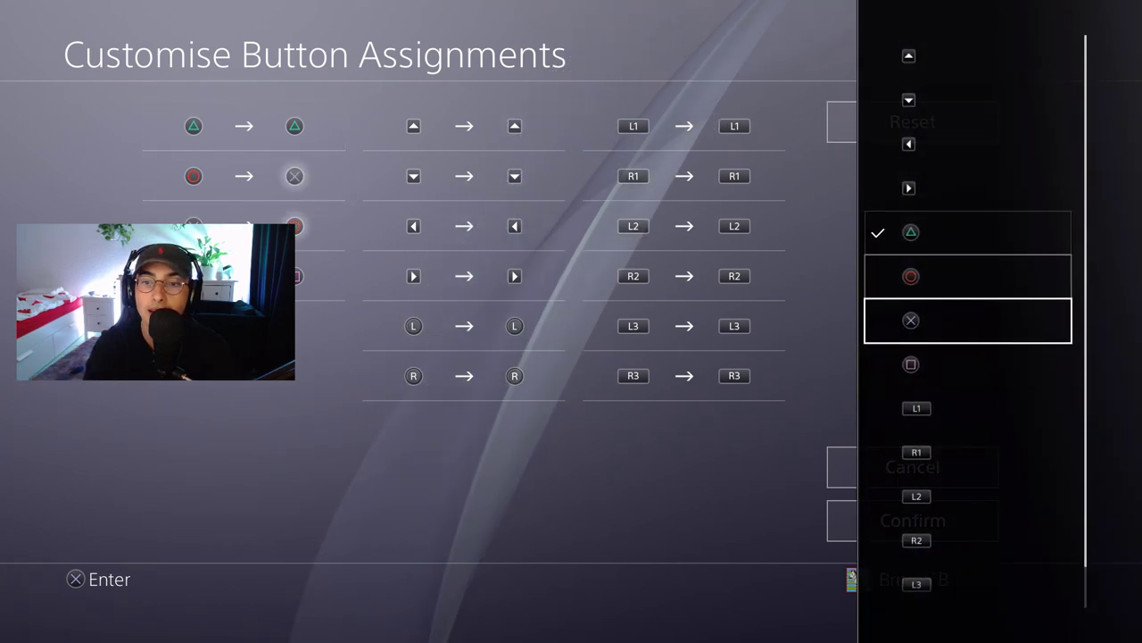
key("Down")
key("Down")
key("Return")
- Assign the directional Up button to R1, then reset all button assignments to their defaults
key("Right")
key("Return")
key("Down")
key("Down")
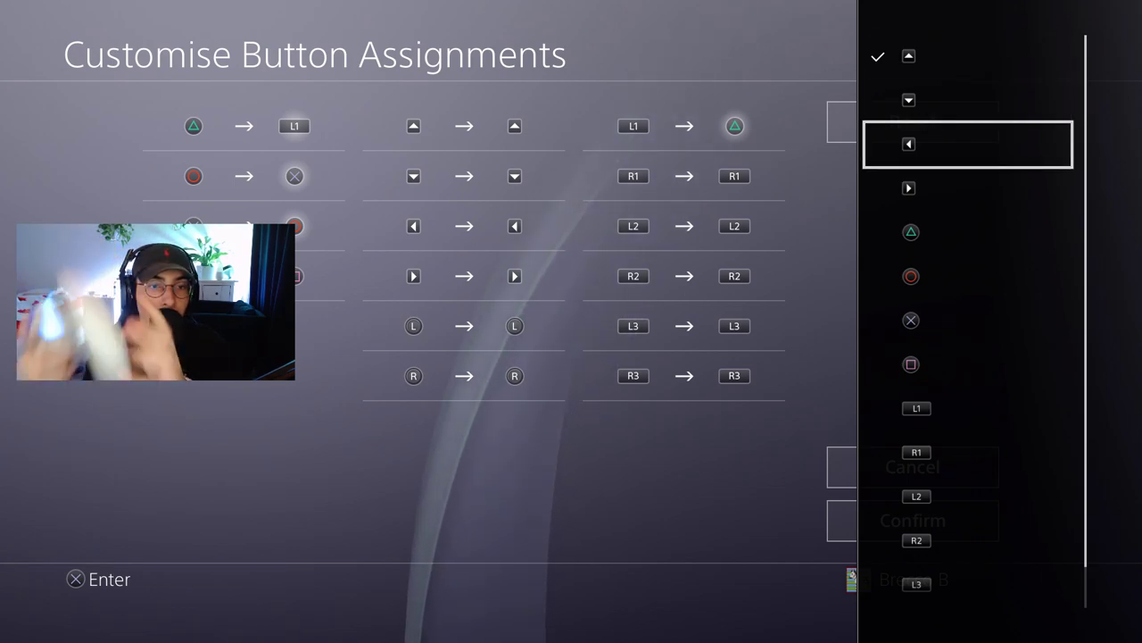
key("Down")
key("Down")
key("Down")
key("Down")
key("Down")
key("Down")
key("Down")
key("Return")
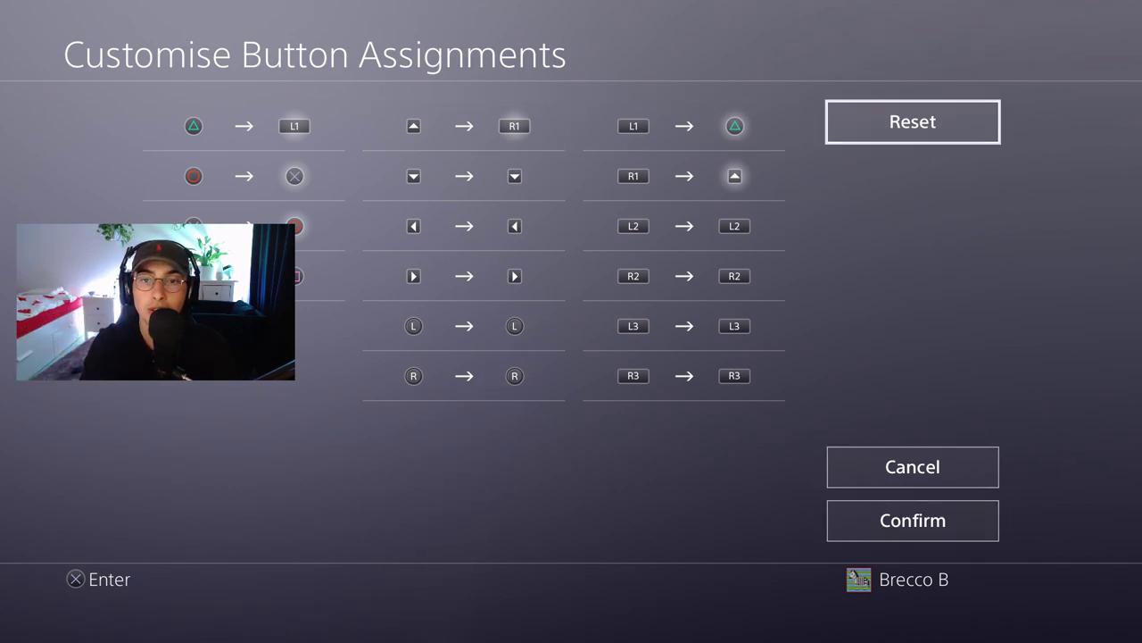
key("Return")
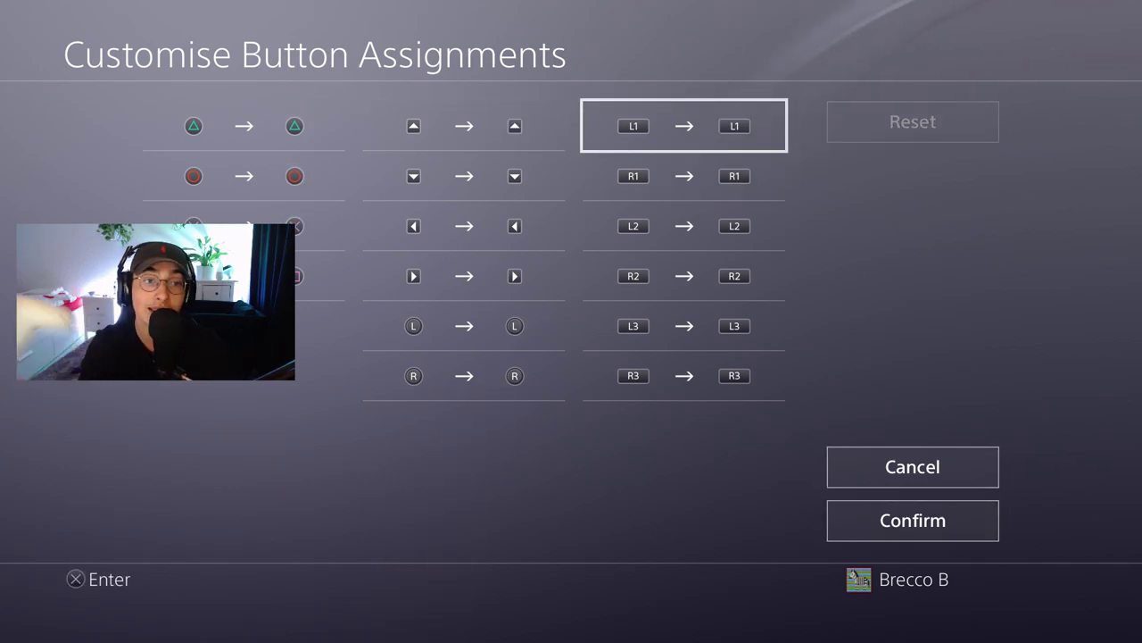
- Assign L1 to L2 and R1 to R2 so the bumpers and triggers are swapped
key("Return")
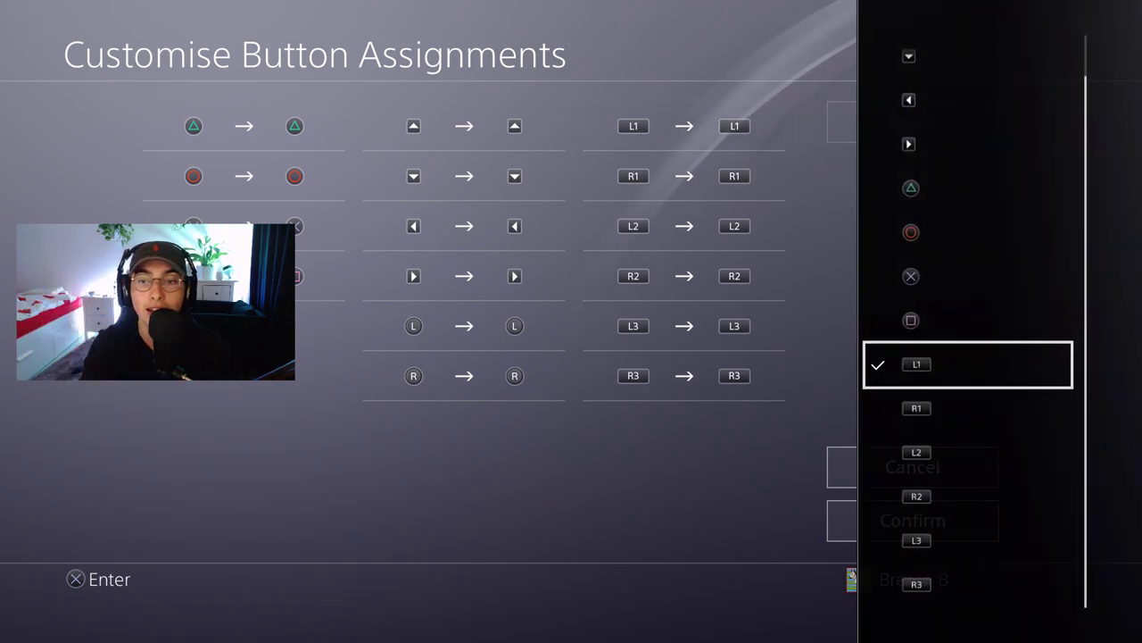
key("Down")
key("Down")
key("Up")
key("Return")
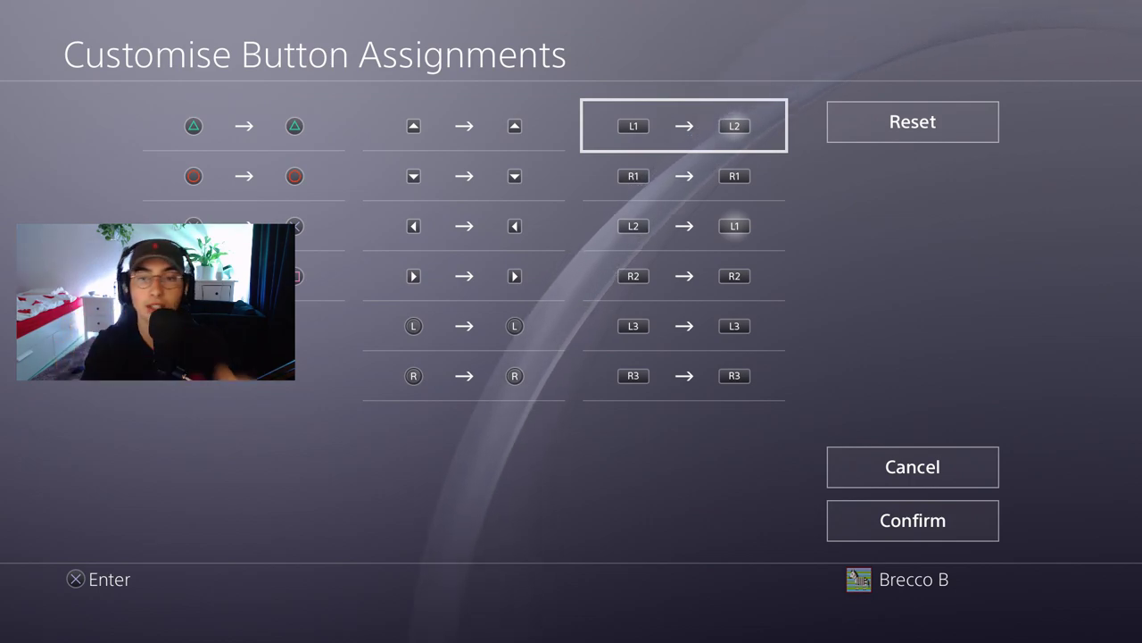
key("Return")
key("Down")
key("Return")
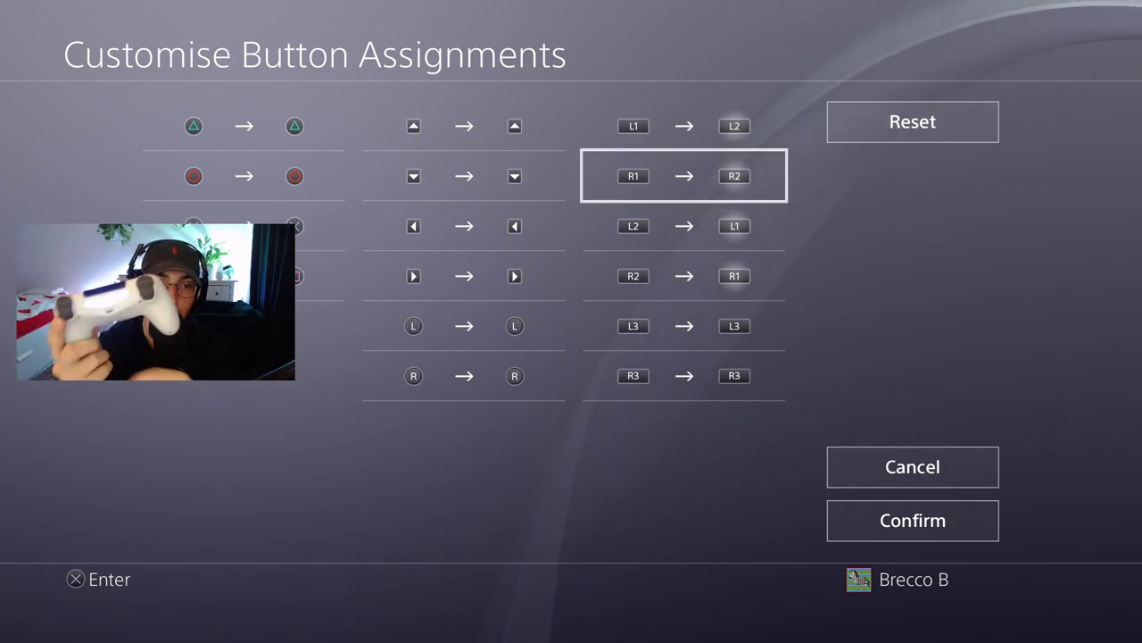
- Assign the Circle button to R1
key("Left")
key("Left")
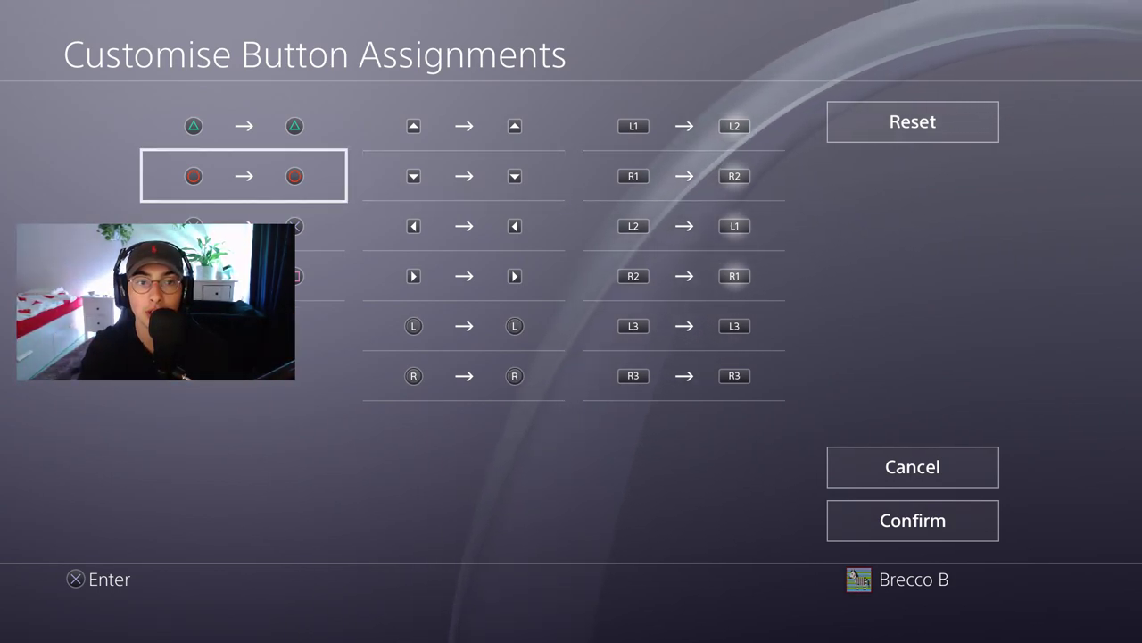
key("Return")
key("Down")
key("Down")
key("Down")
key("Down")
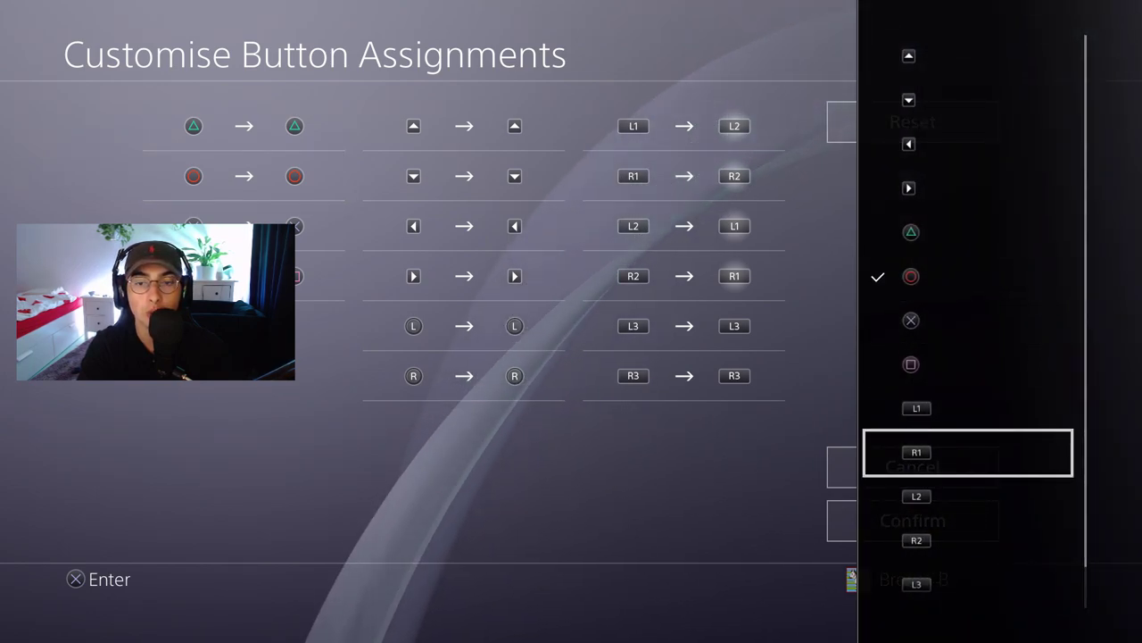
key("Return")
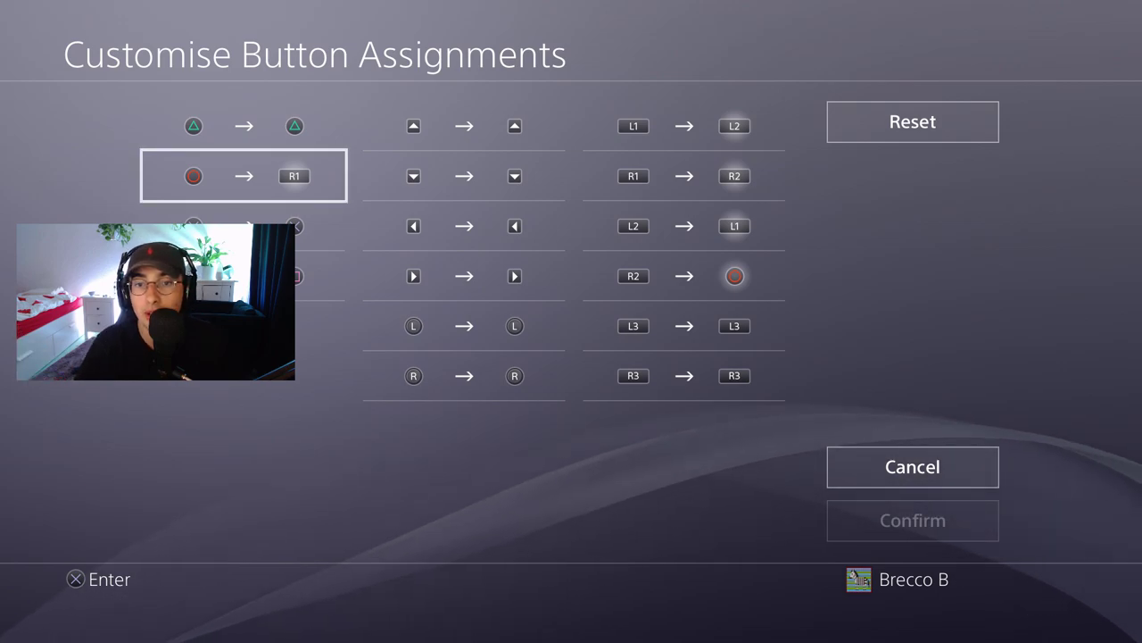
- Cancel out of the customisation page and return to the Button Assignments overview
key("Right")
key("Right")
key("Right")
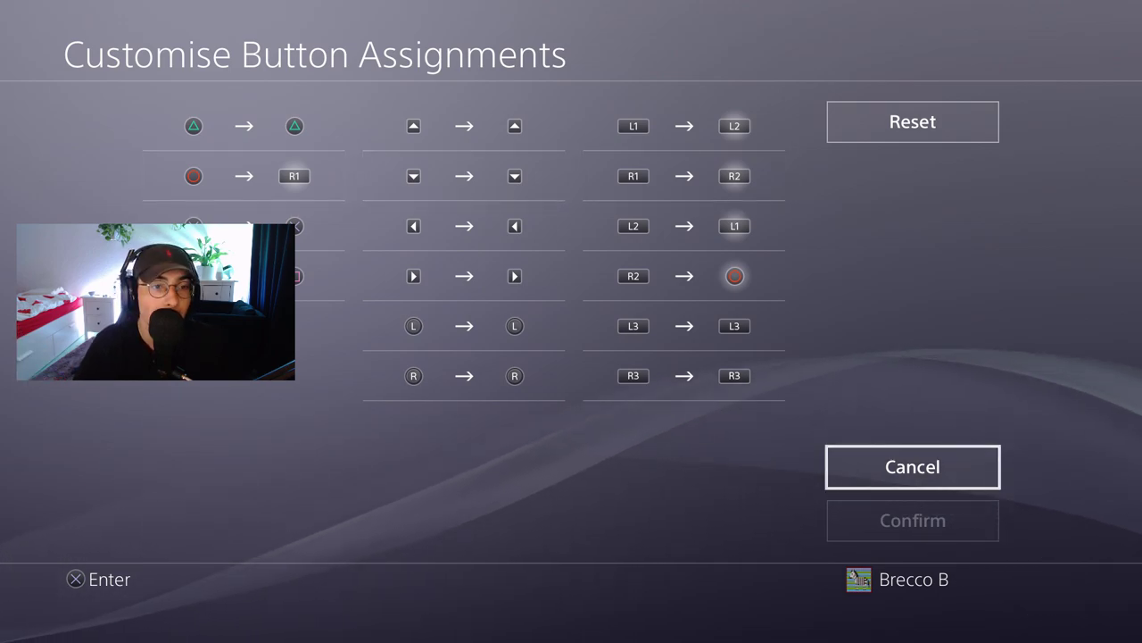
key("Return")
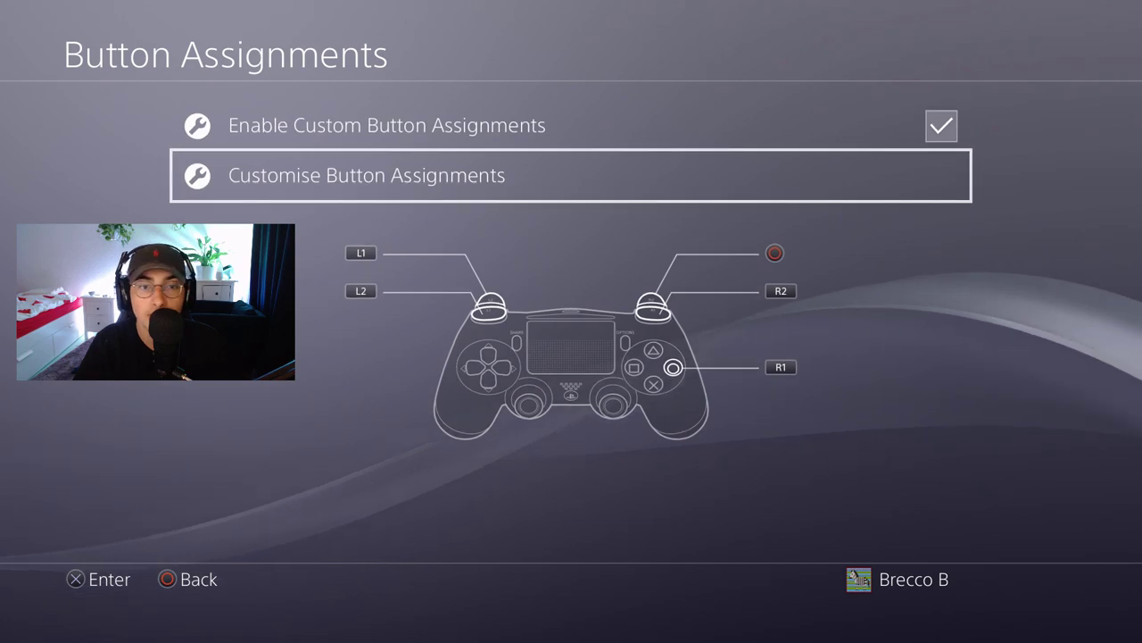
- Leave the PS4 accessibility and system settings and switch back to Rainbow Six Siege
key("Escape")
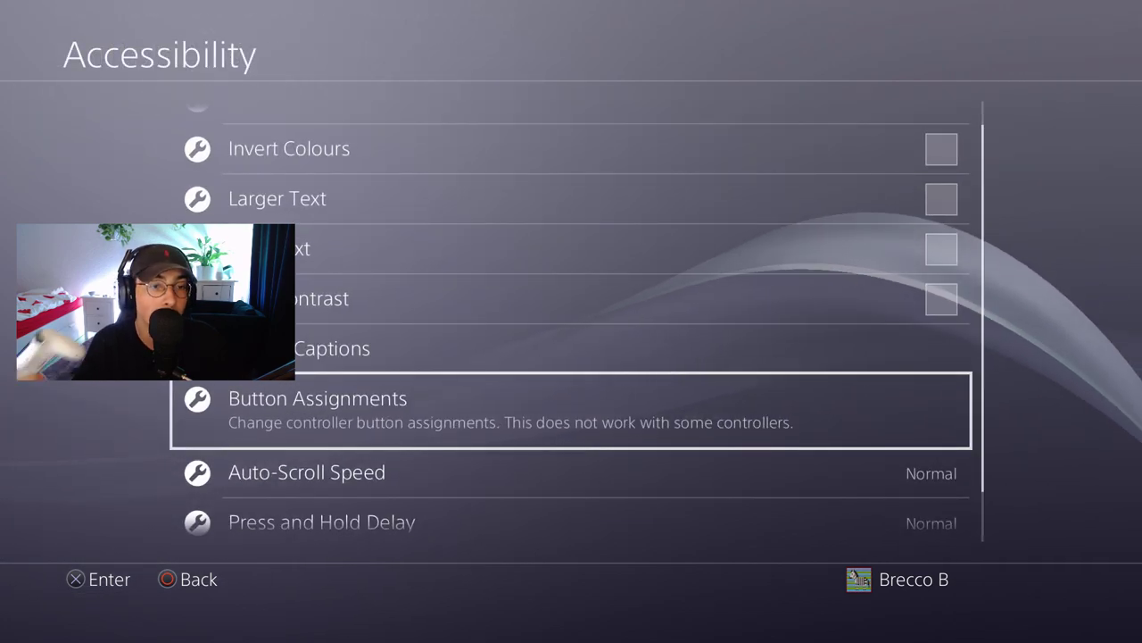
key("Escape")
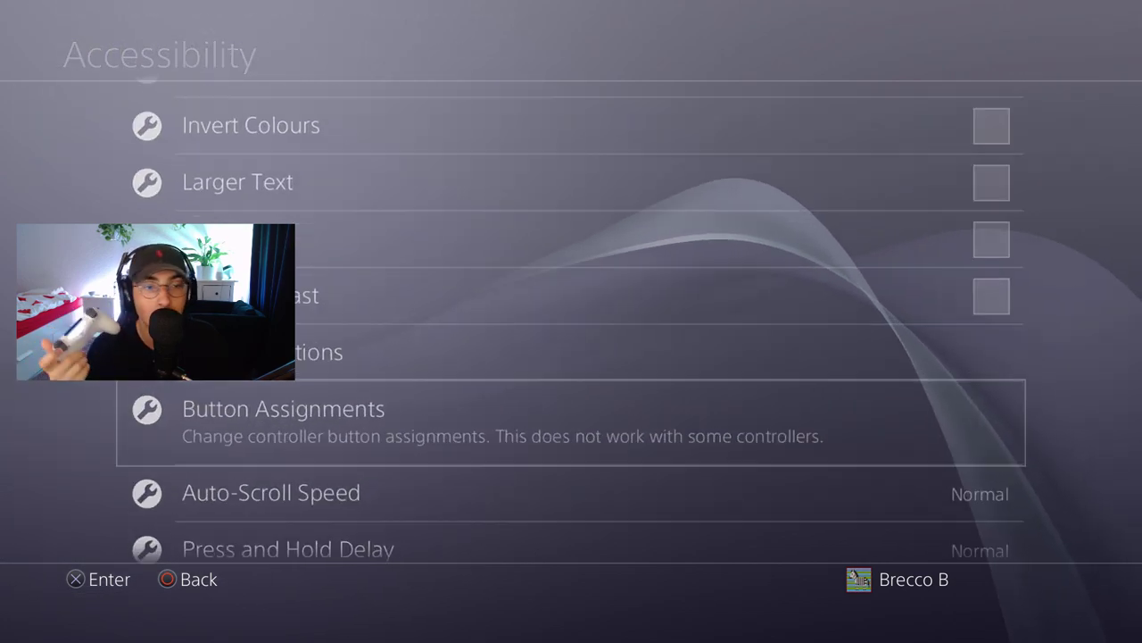
key("Escape")
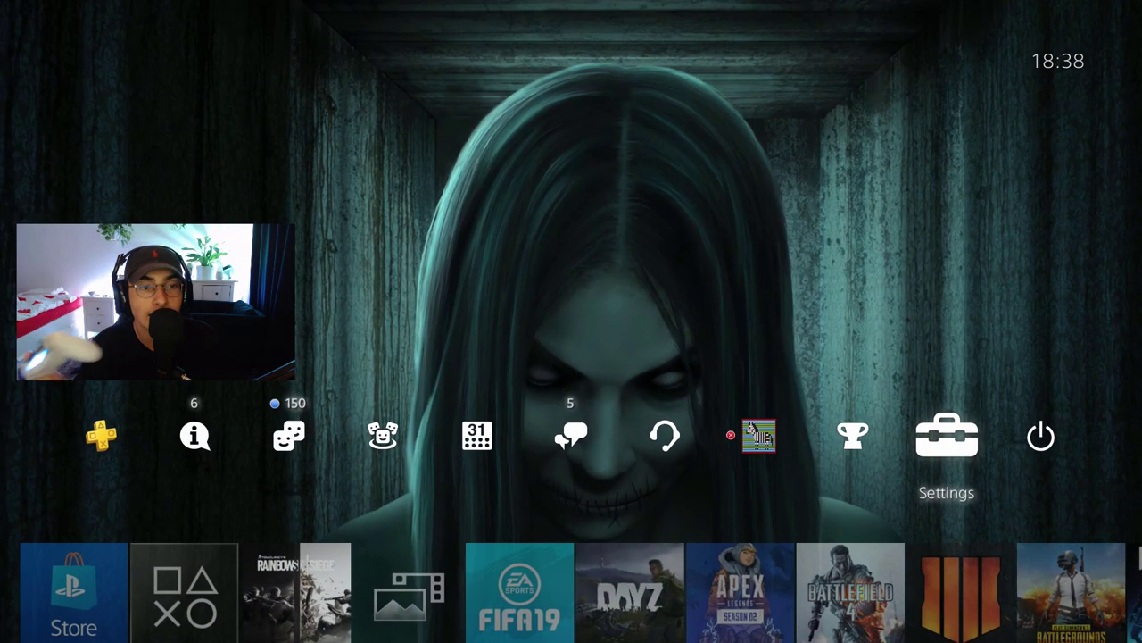
key("super")
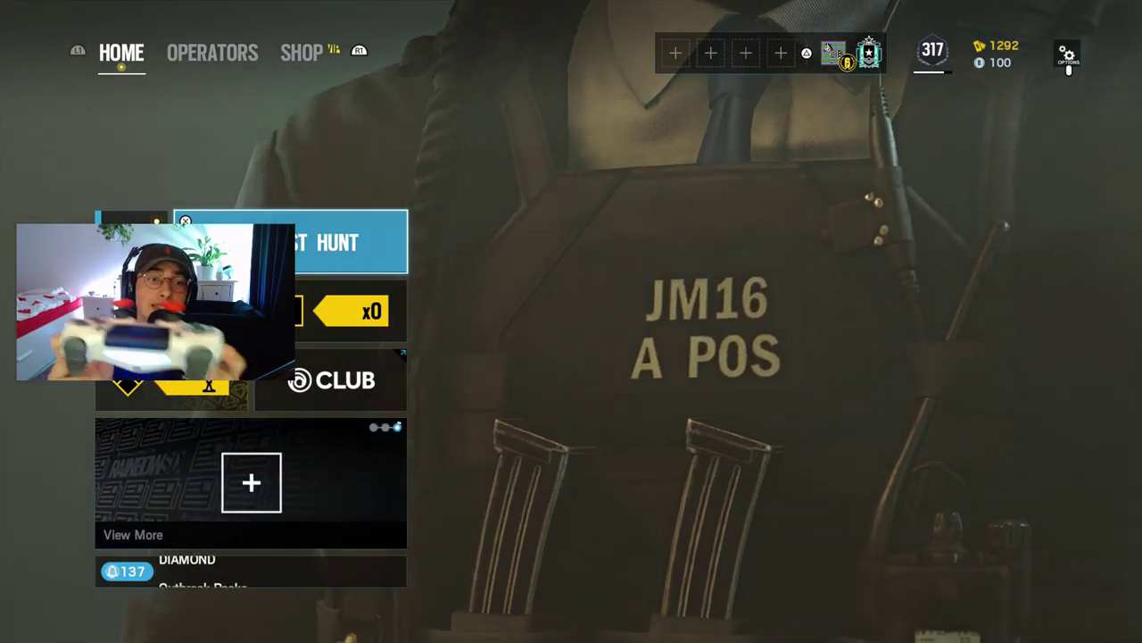